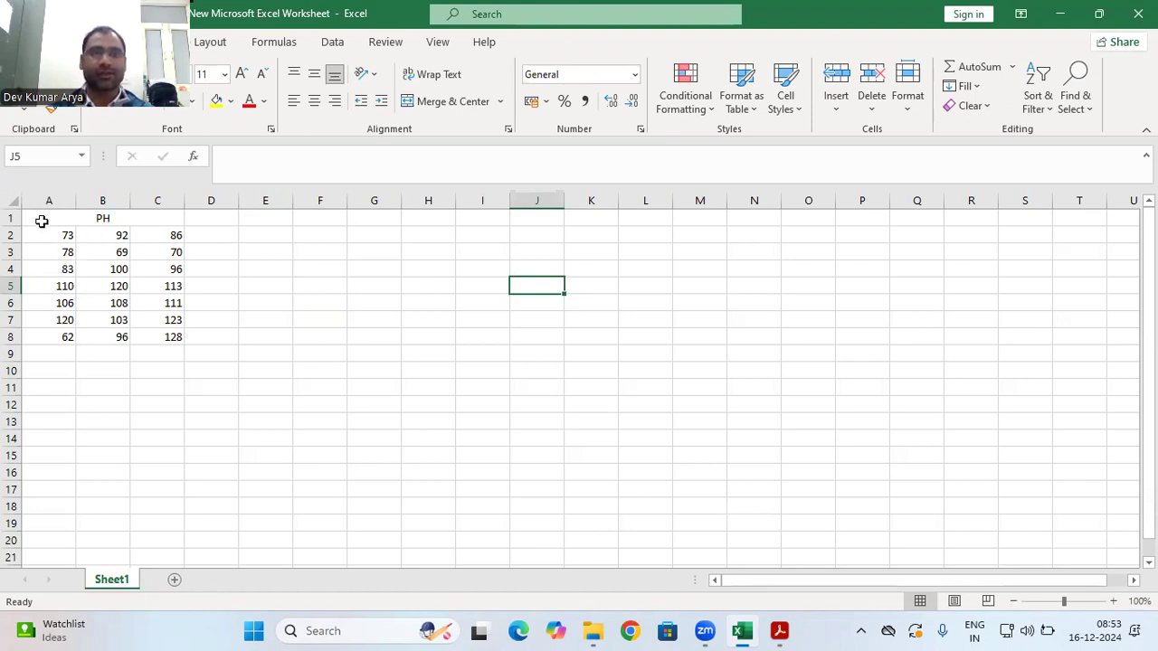
Step: Calculate the mean of the first data row in cell D2 with =AVERAGE(A2:C2)
click(156, 218)
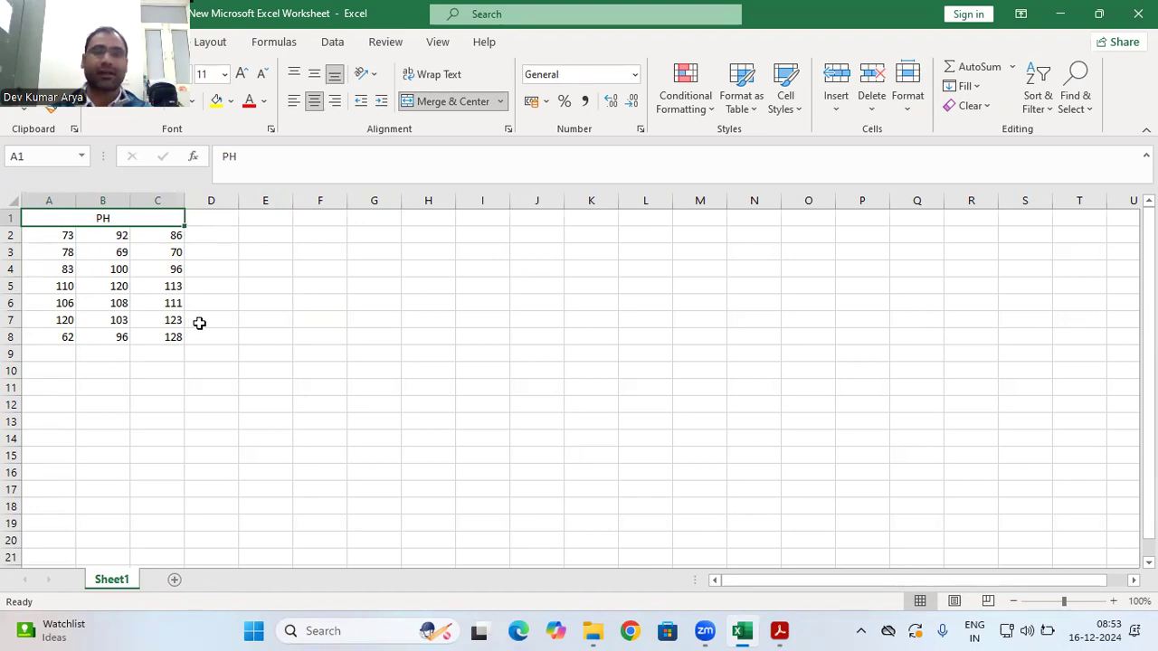
click(218, 233)
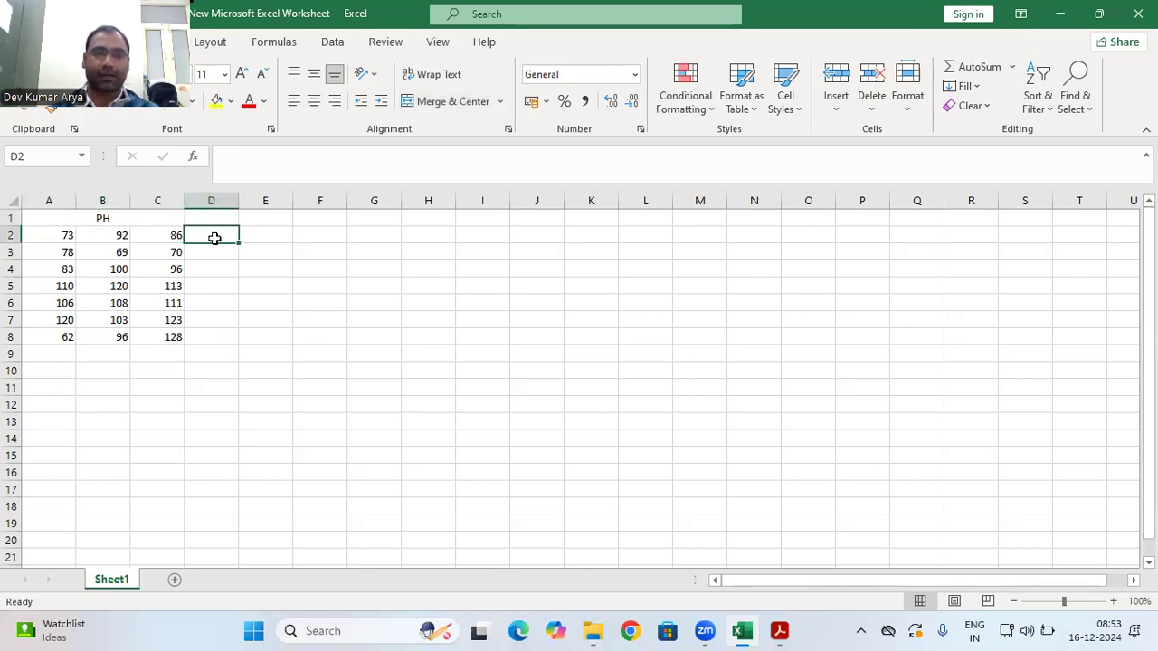
text(=)
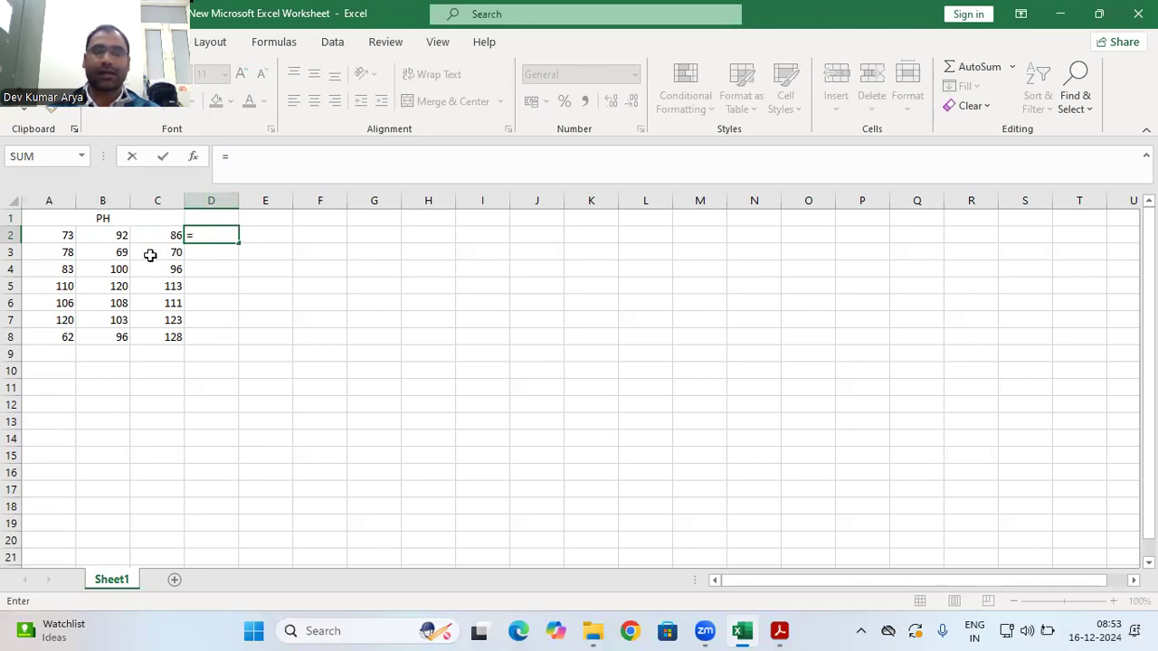
text(av)
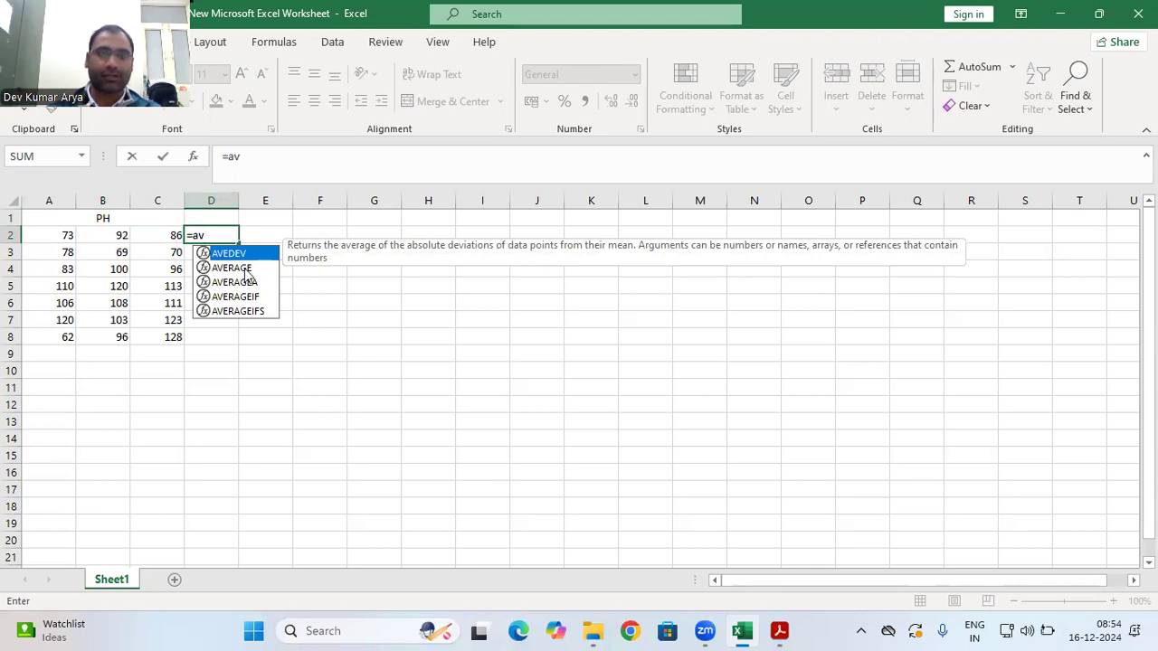
double_click(245, 270)
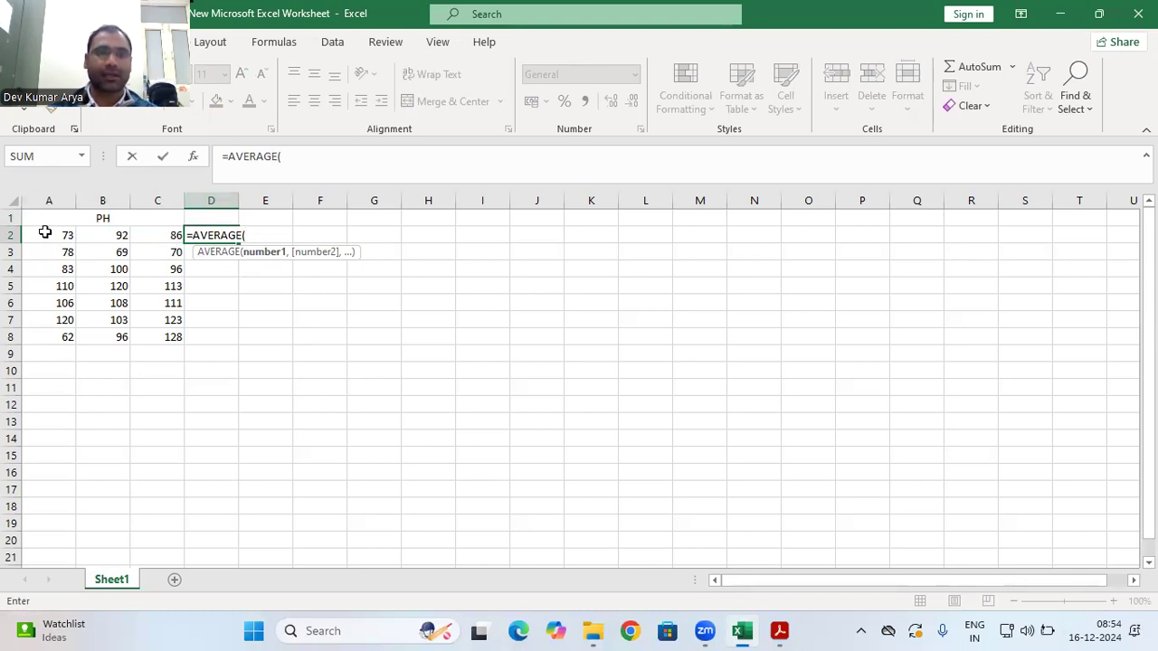
drag(44, 232, 157, 233)
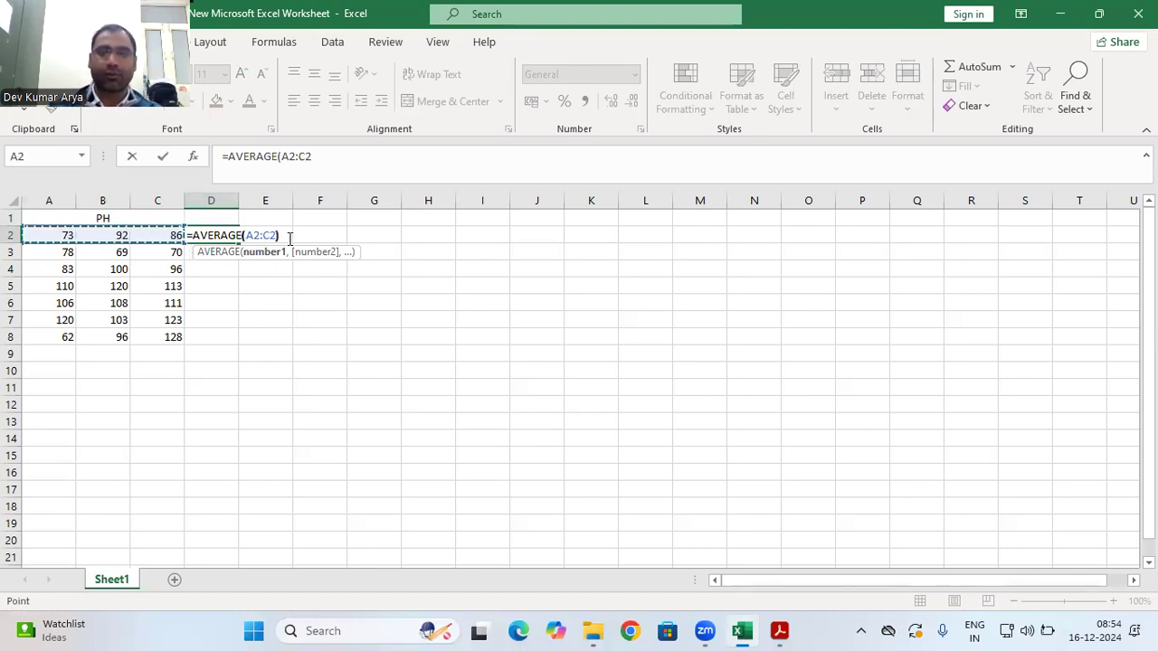
text())
key(Return)
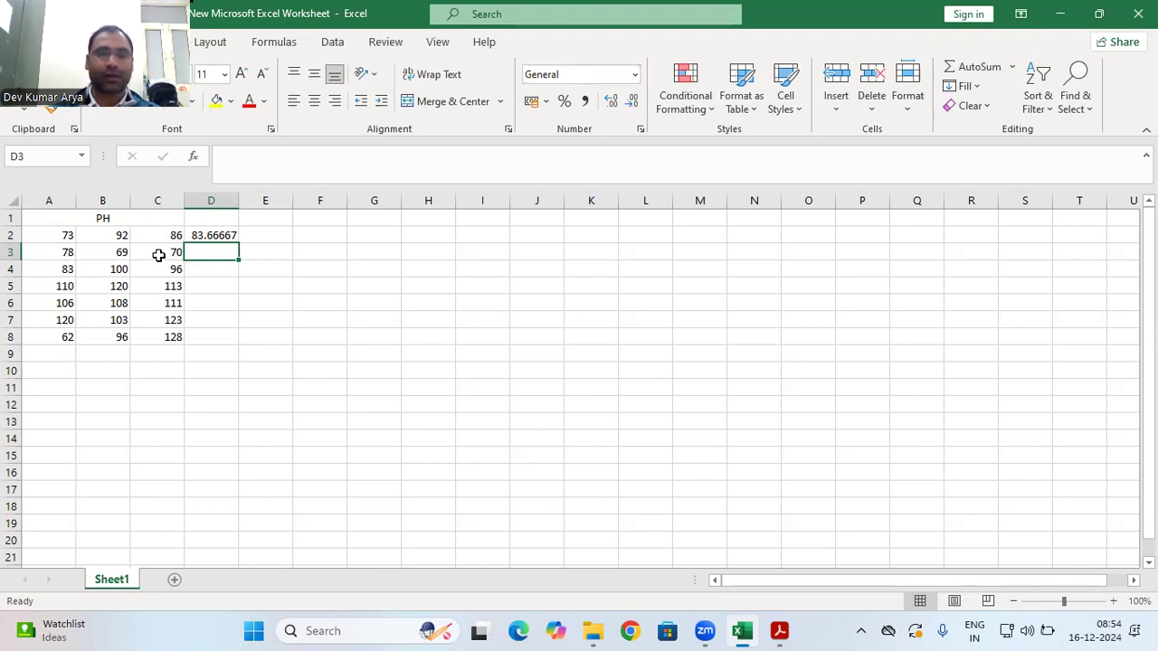
Step: Fill the average formula from D2 down through D8 for the remaining data rows
click(230, 236)
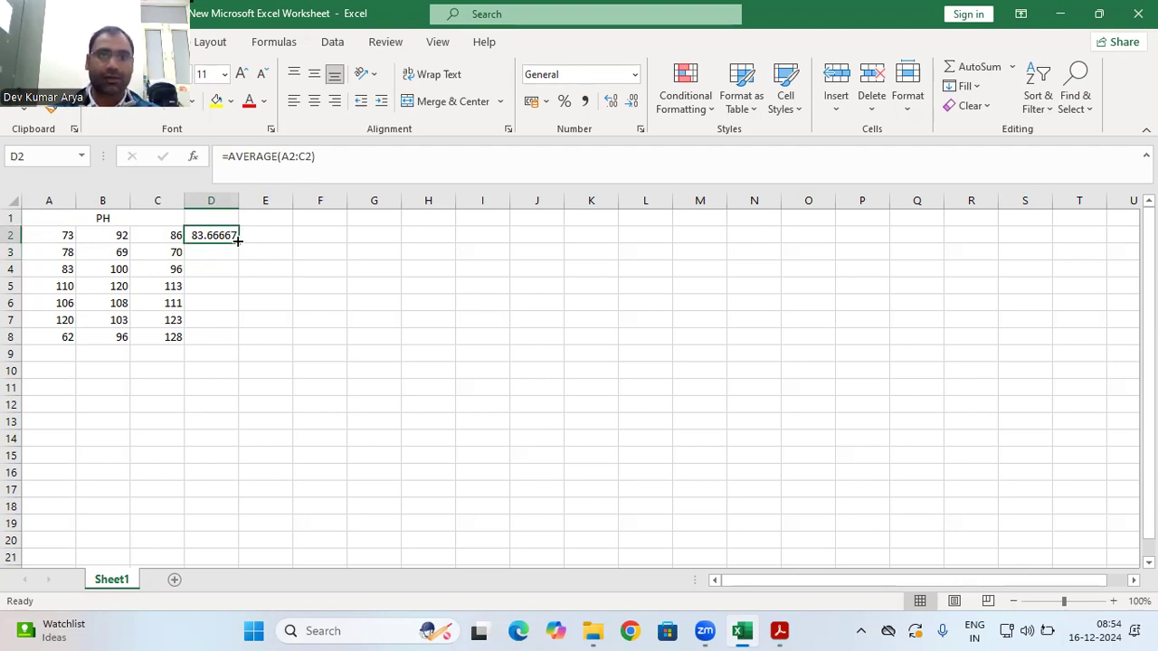
double_click(237, 240)
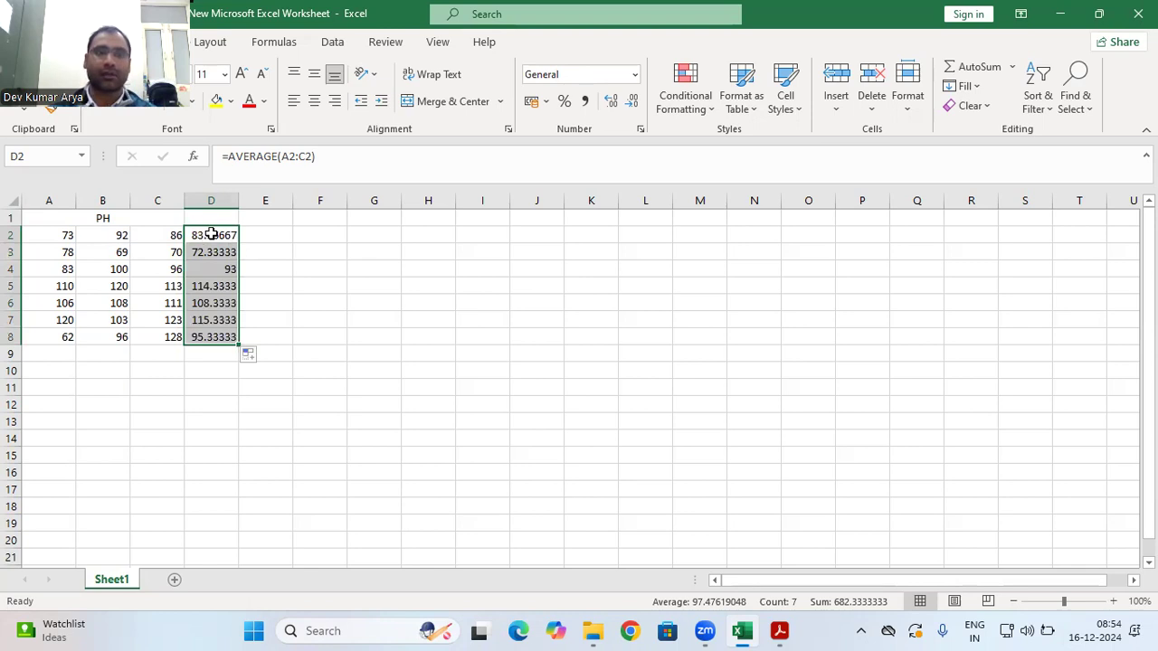
click(267, 236)
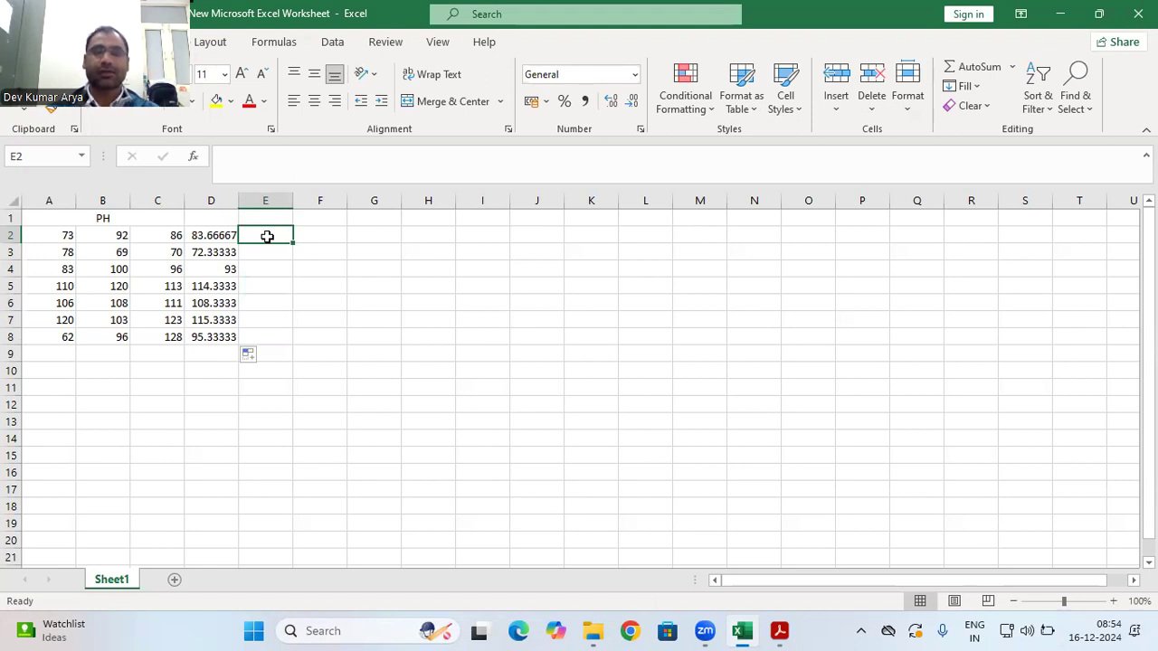
Step: Enter the column headings "Maen" in D1 and "SD" in E1
click(221, 220)
text(Maen)
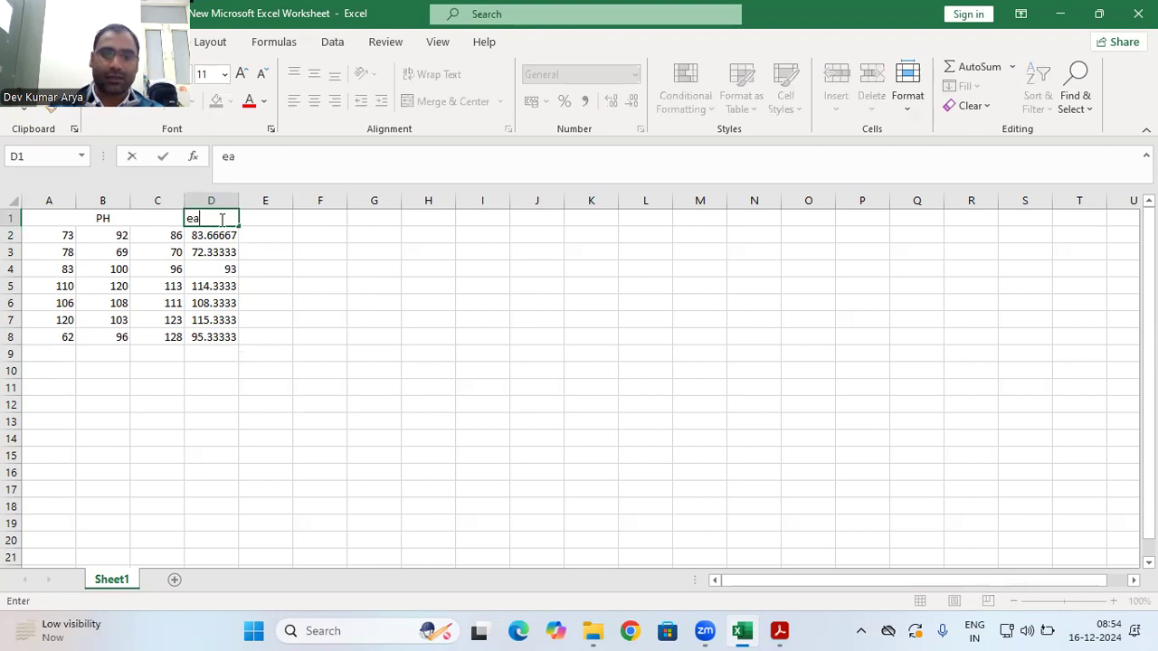
click(290, 222)
text(SD)
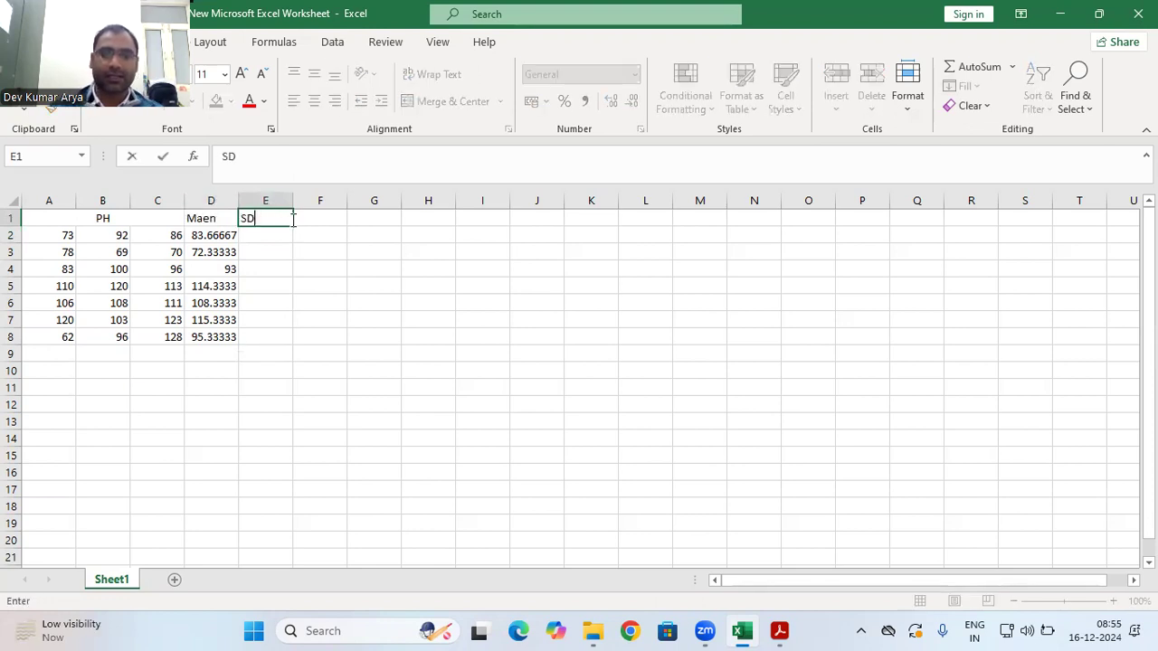
Step: Calculate the standard deviation of the first data row in cell E2 with =STDEV(A2:C2)
click(282, 236)
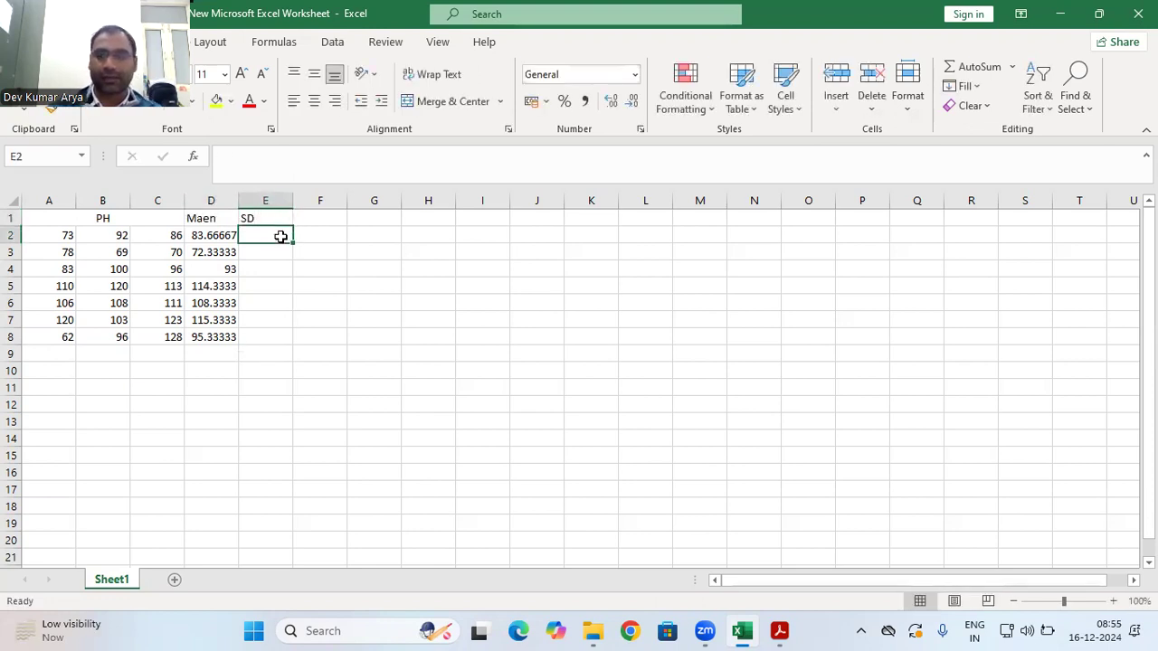
text(=)
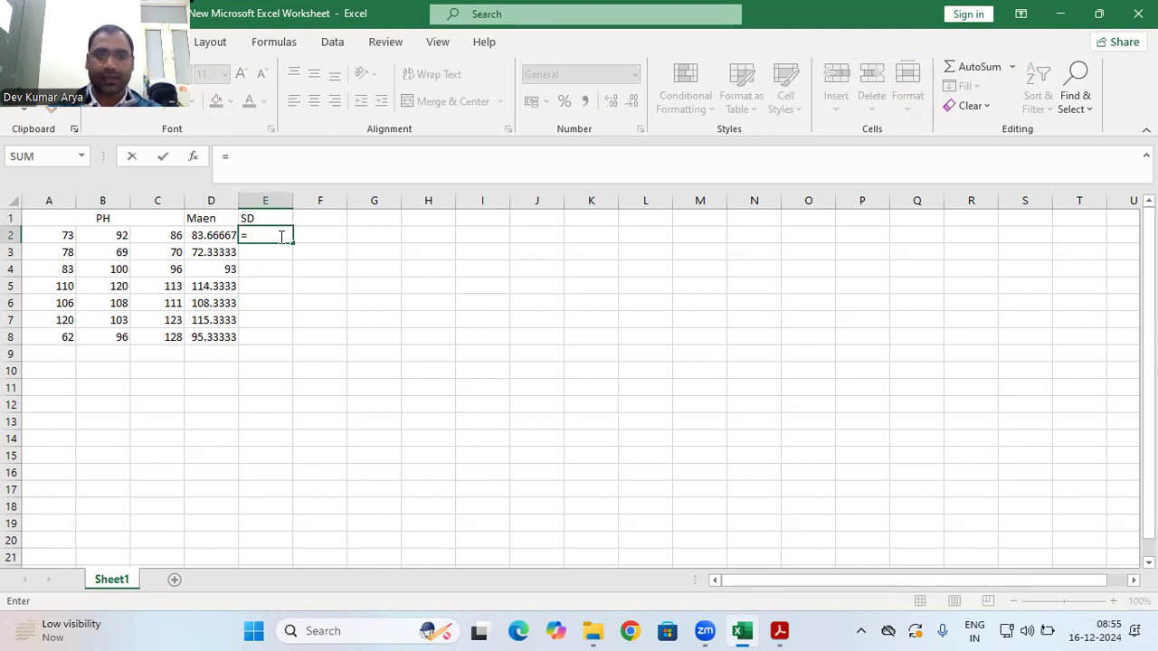
text(st)
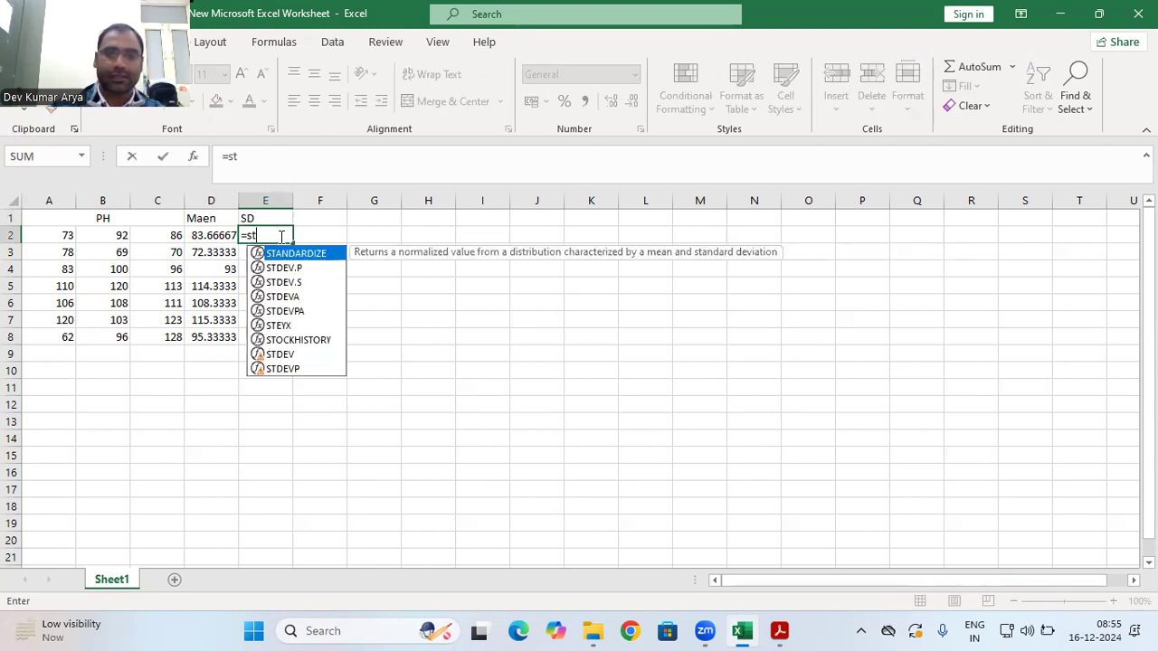
text(dev)
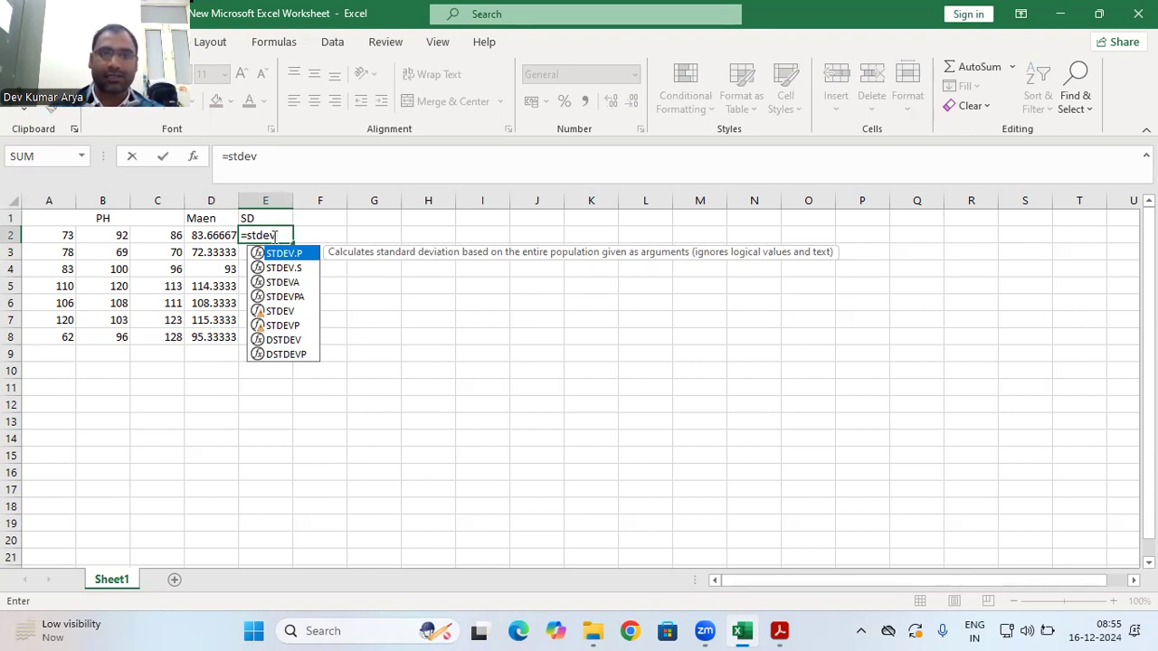
double_click(281, 311)
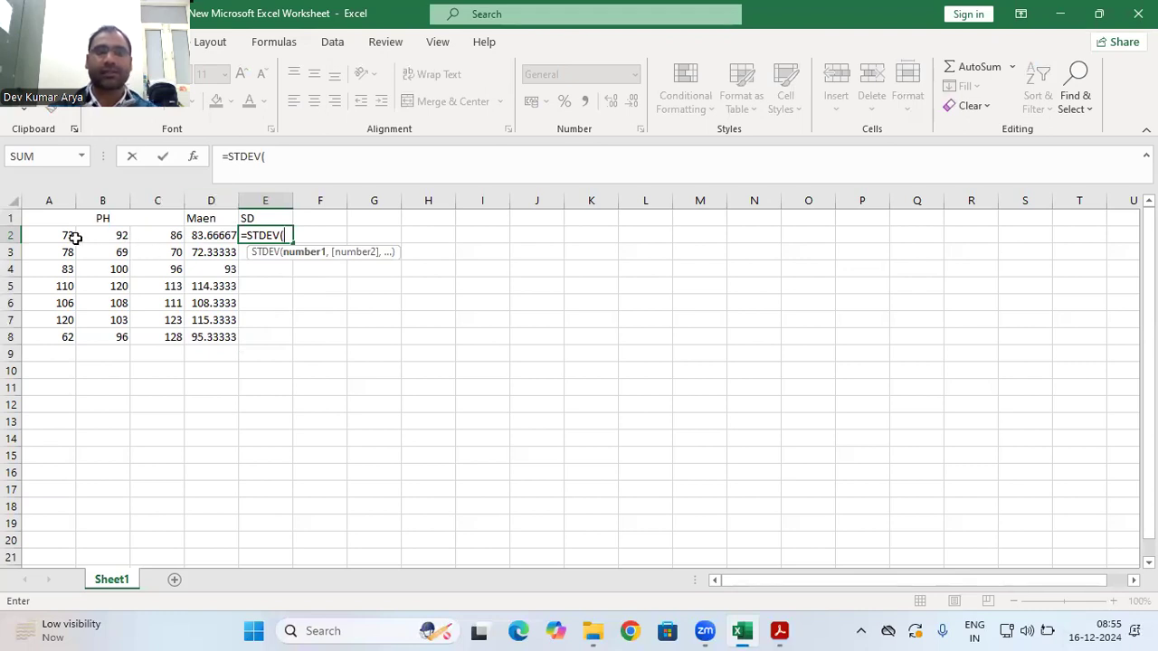
drag(55, 235, 158, 234)
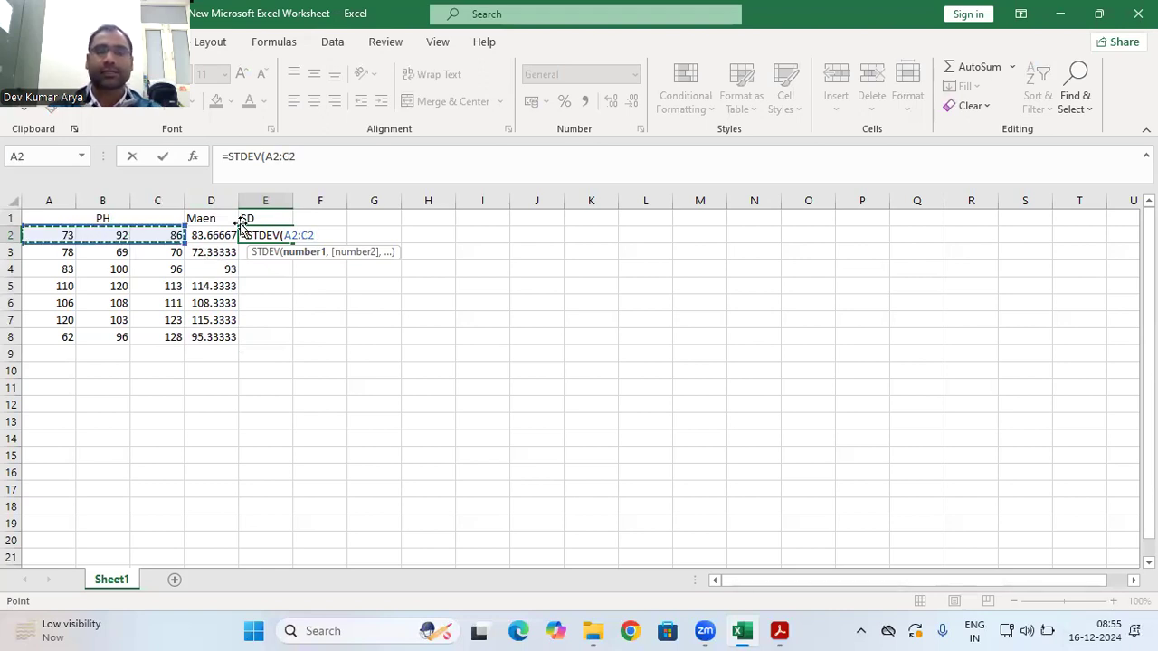
text())
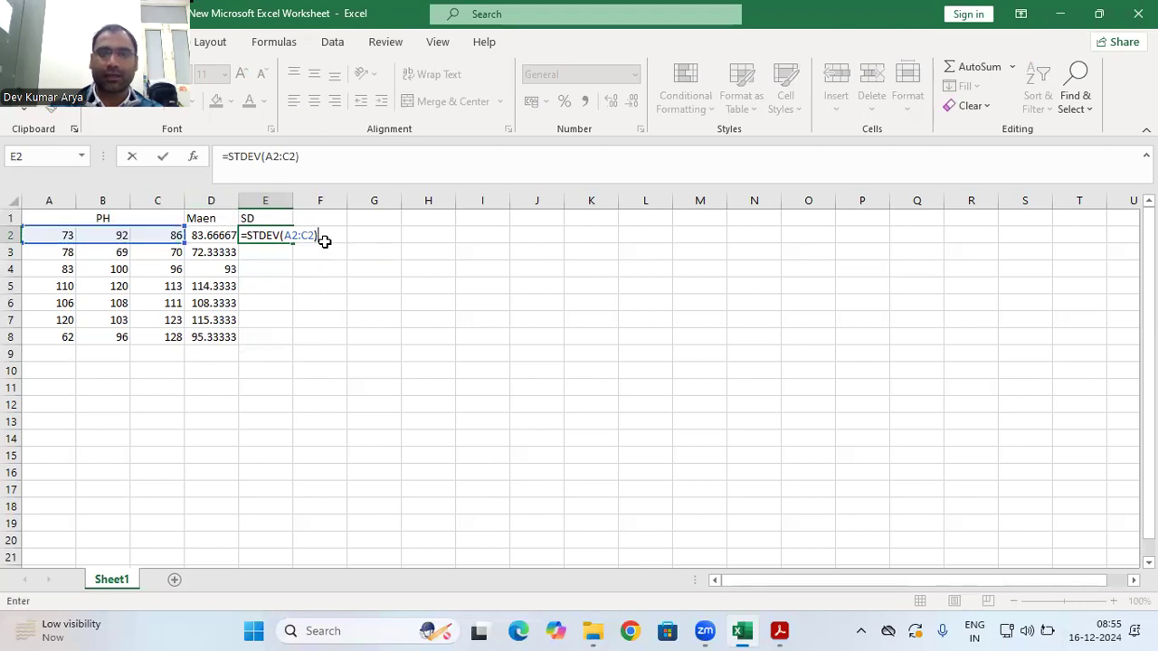
key(Return)
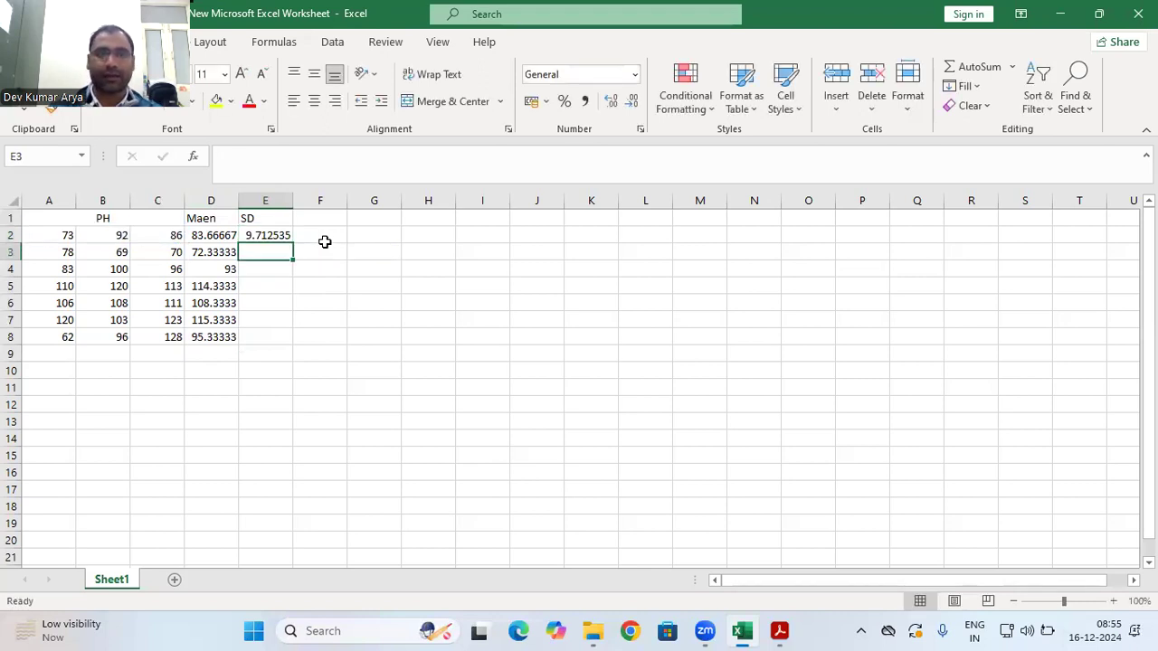
Step: Fill the standard deviation formula from E2 down through E8
click(276, 234)
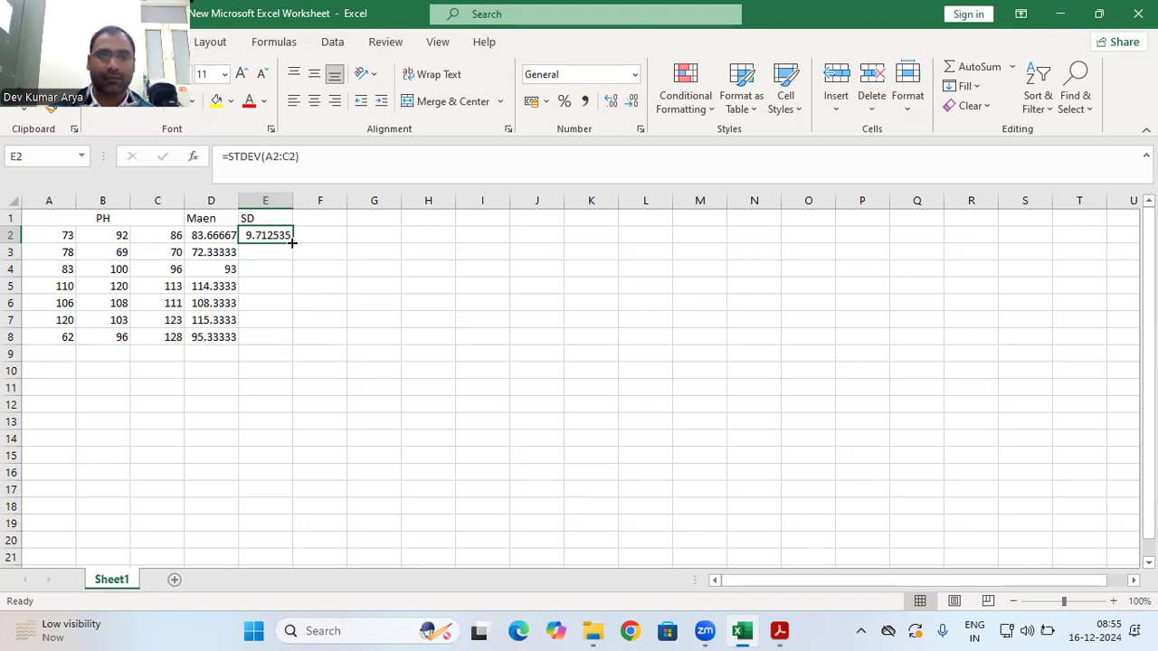
drag(292, 243, 291, 349)
key(ctrl+z)
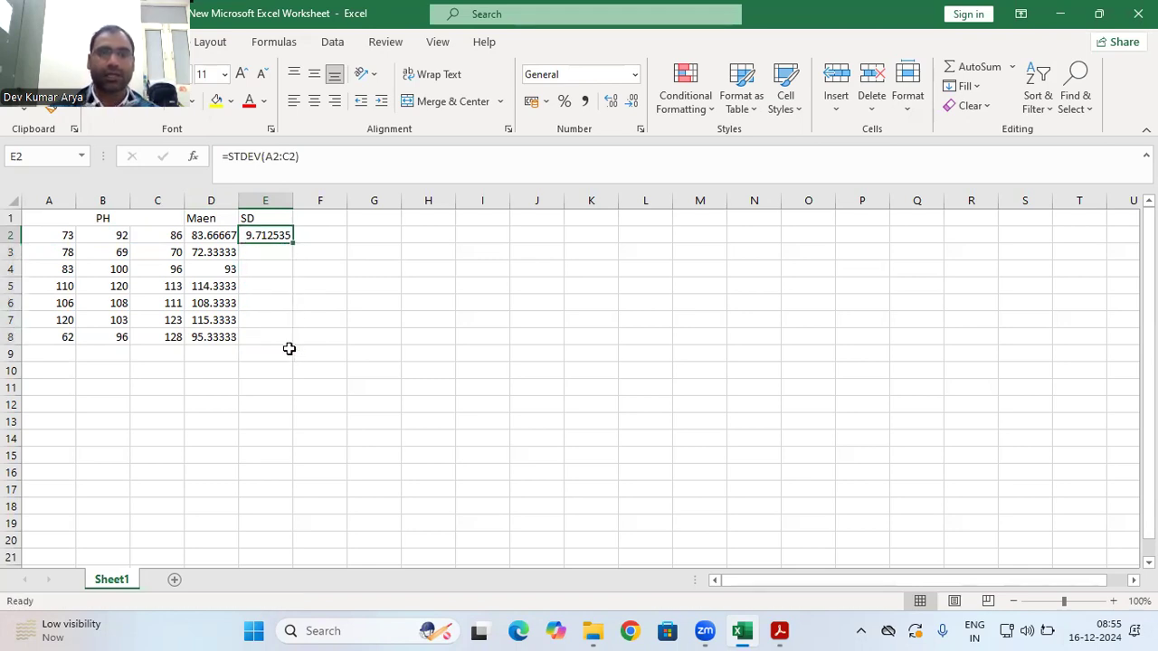
double_click(294, 242)
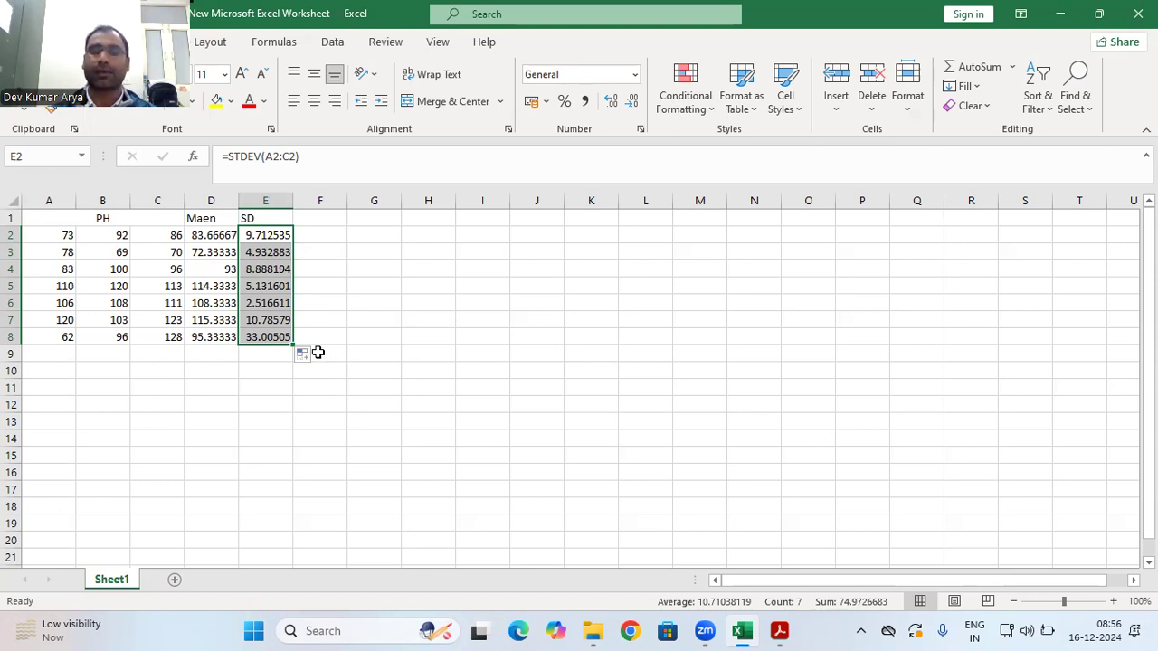
Step: Add the heading "SE" in F1 and calculate the standard error in F2 with =E2/SQRT(3)
click(321, 218)
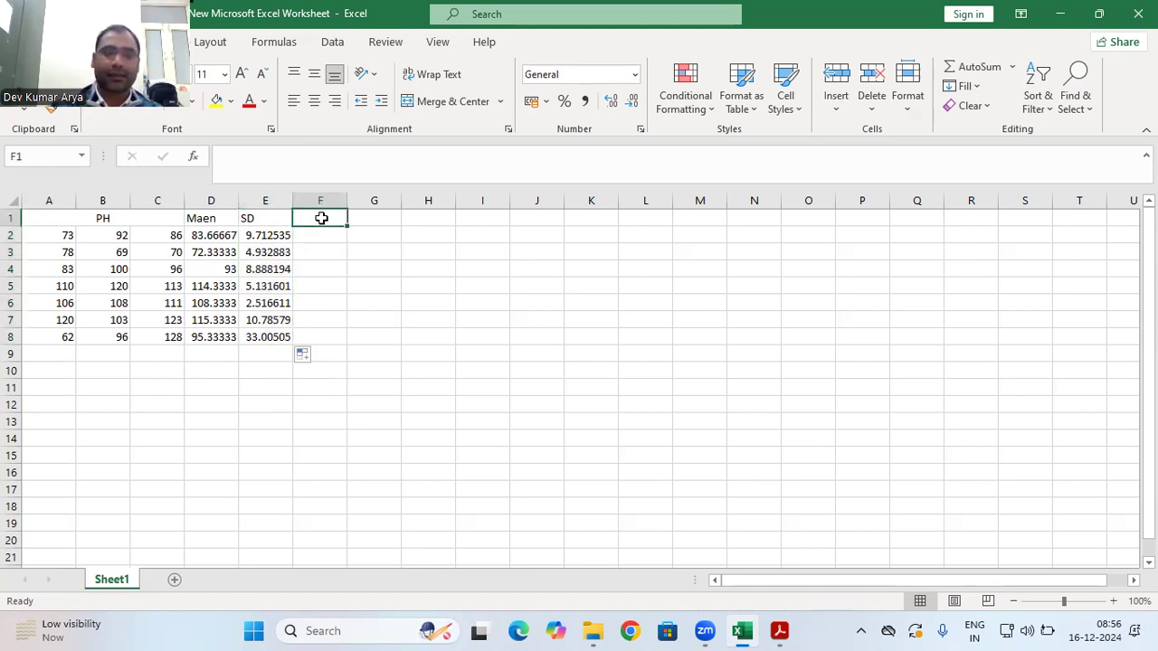
text(SE)
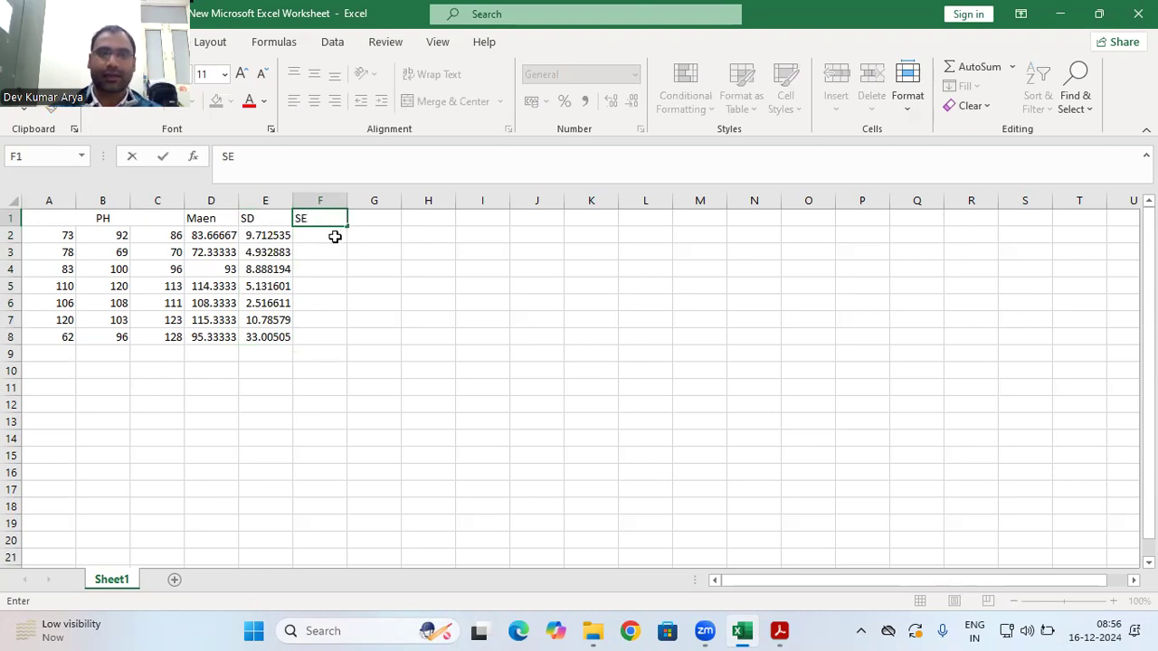
click(334, 235)
text(=)
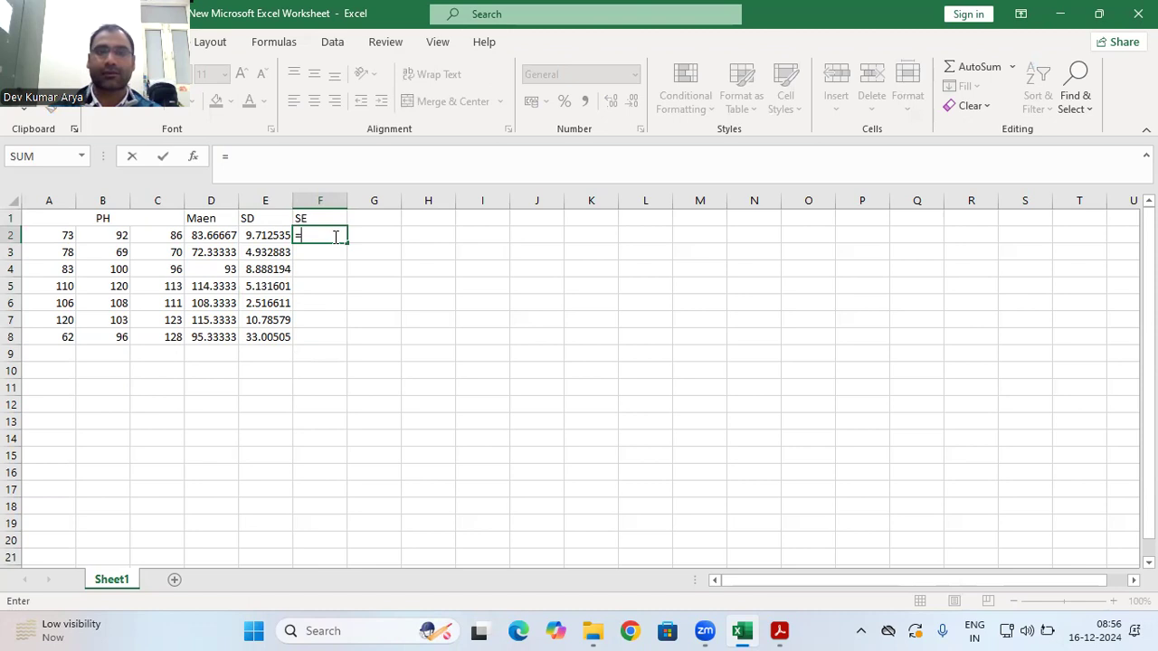
click(259, 235)
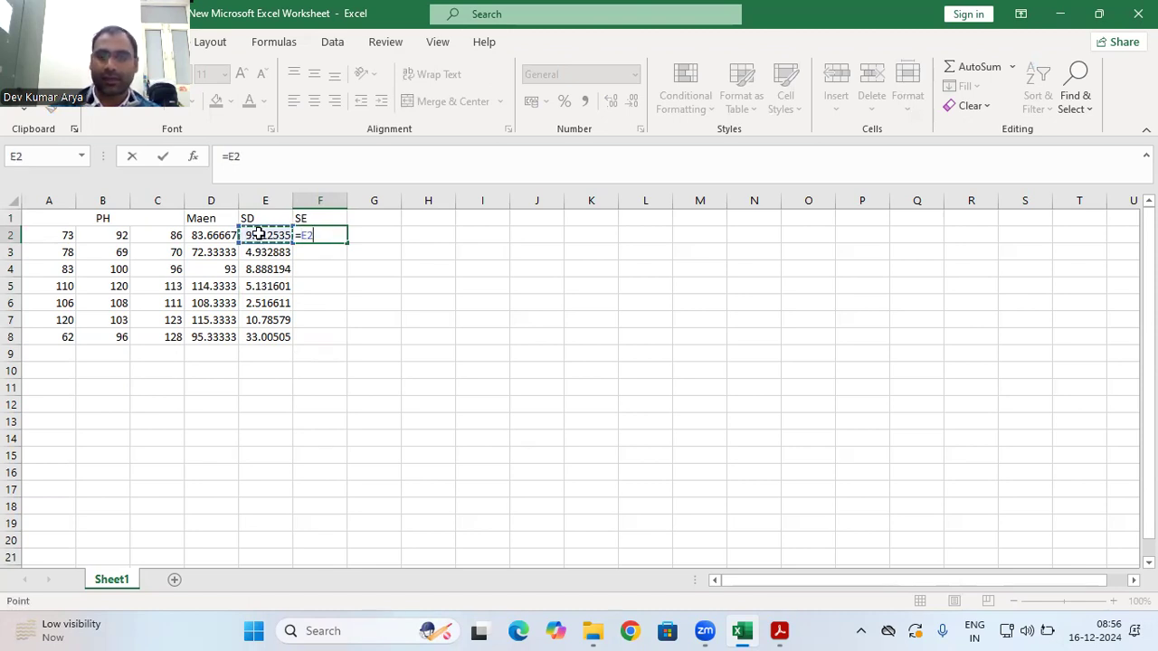
text(/)
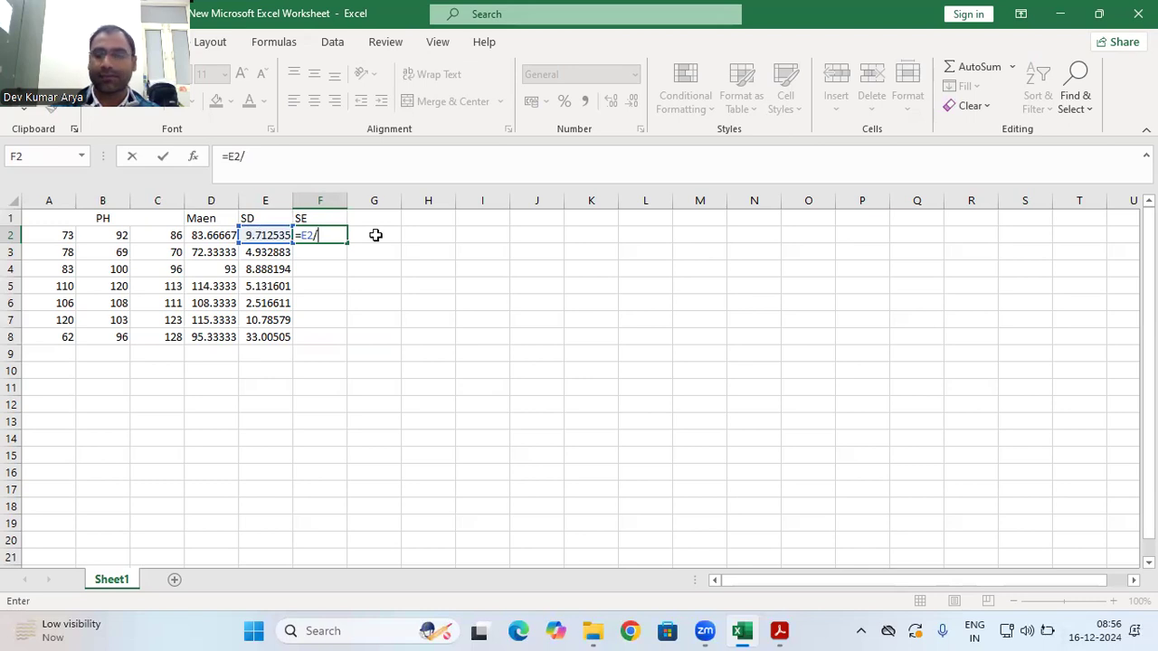
text(sqrt)
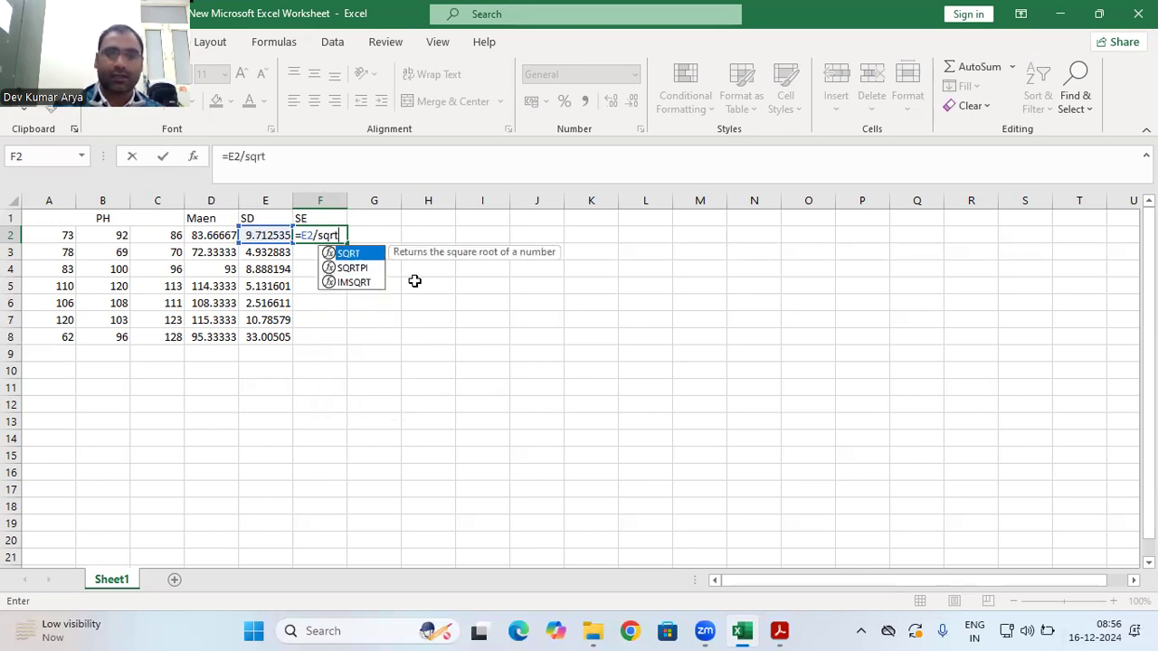
double_click(353, 254)
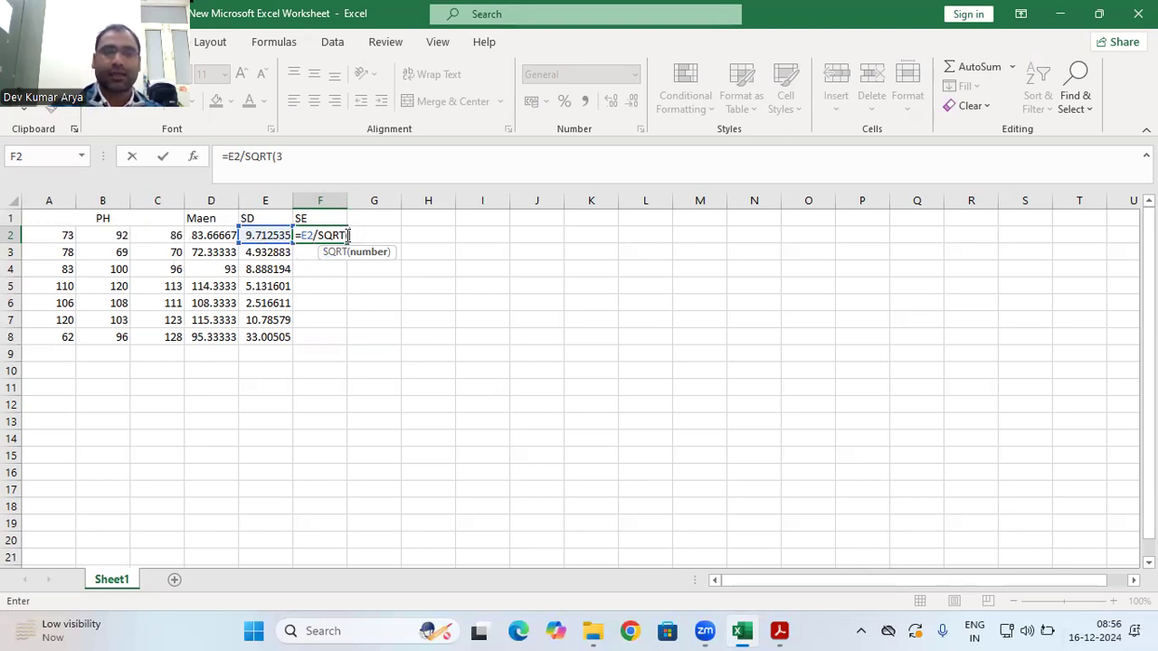
text())
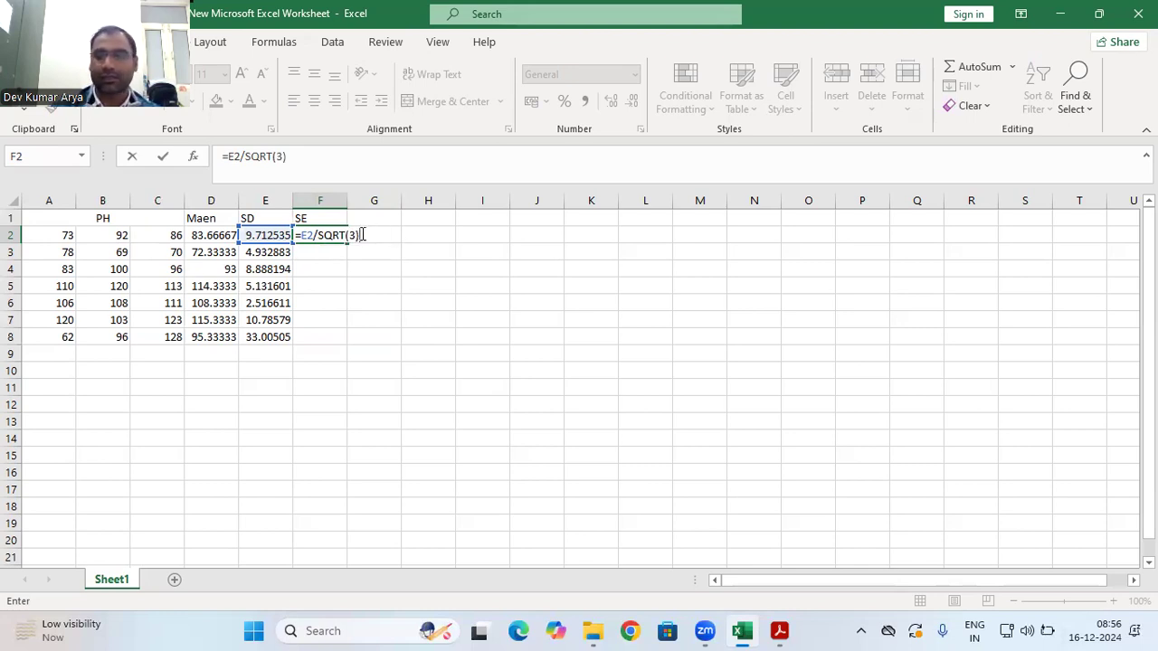
key(Return)
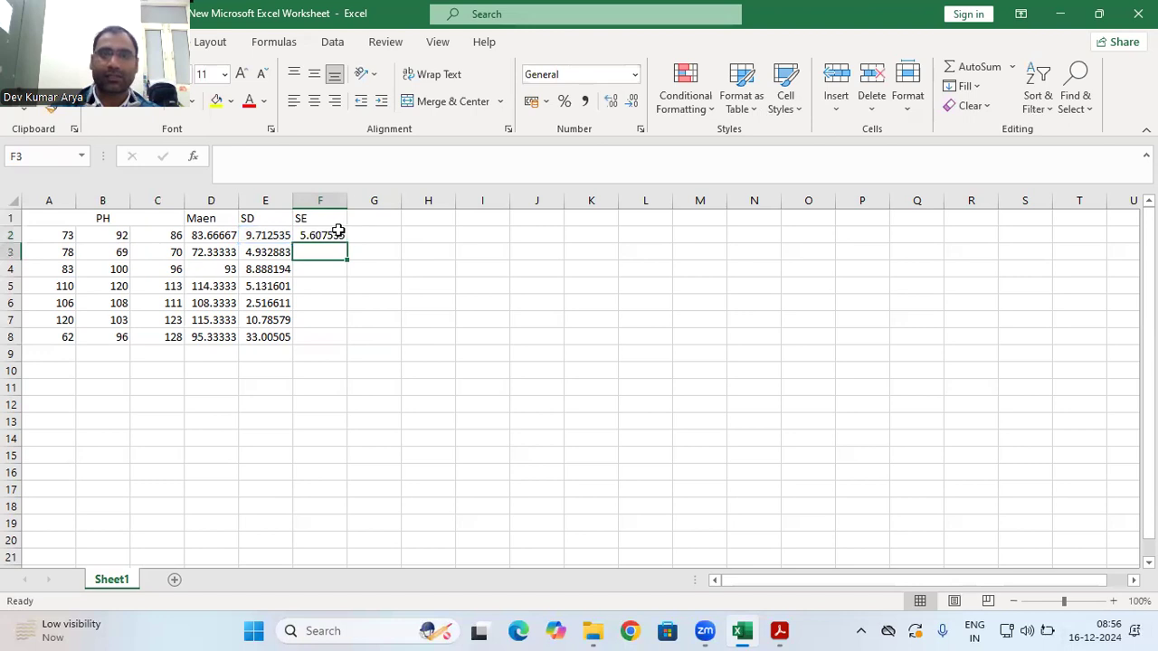
Step: Fill the standard error formula from F2 down through F8, and undo the fill
click(336, 234)
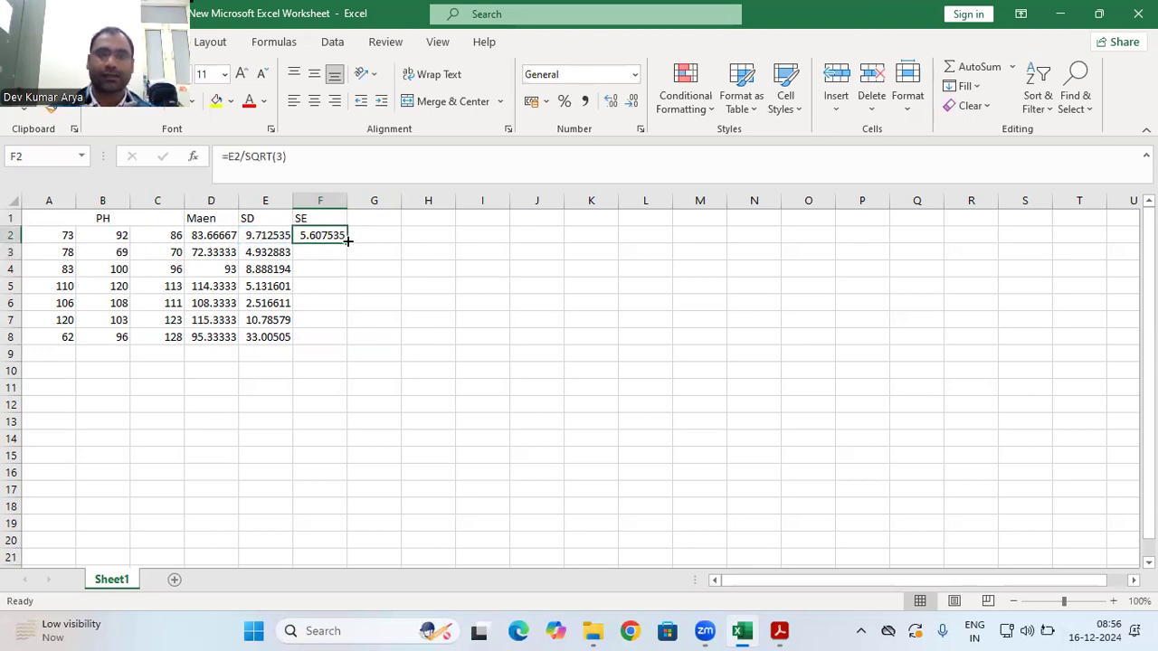
drag(347, 242, 347, 343)
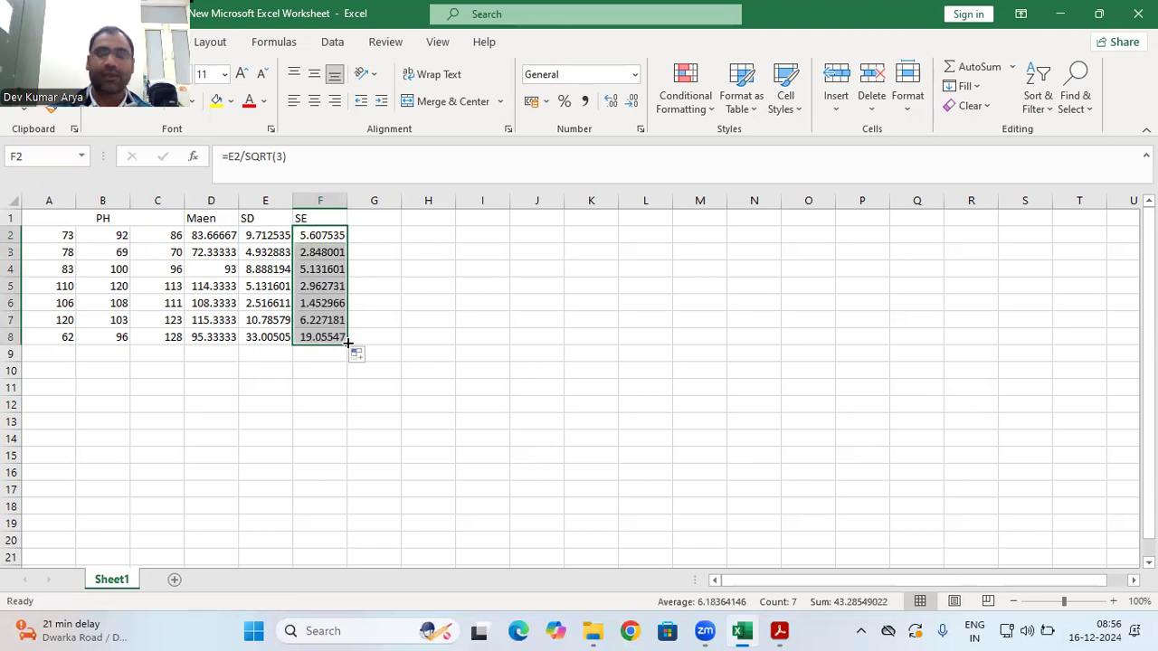
click(377, 285)
key(ctrl+z)
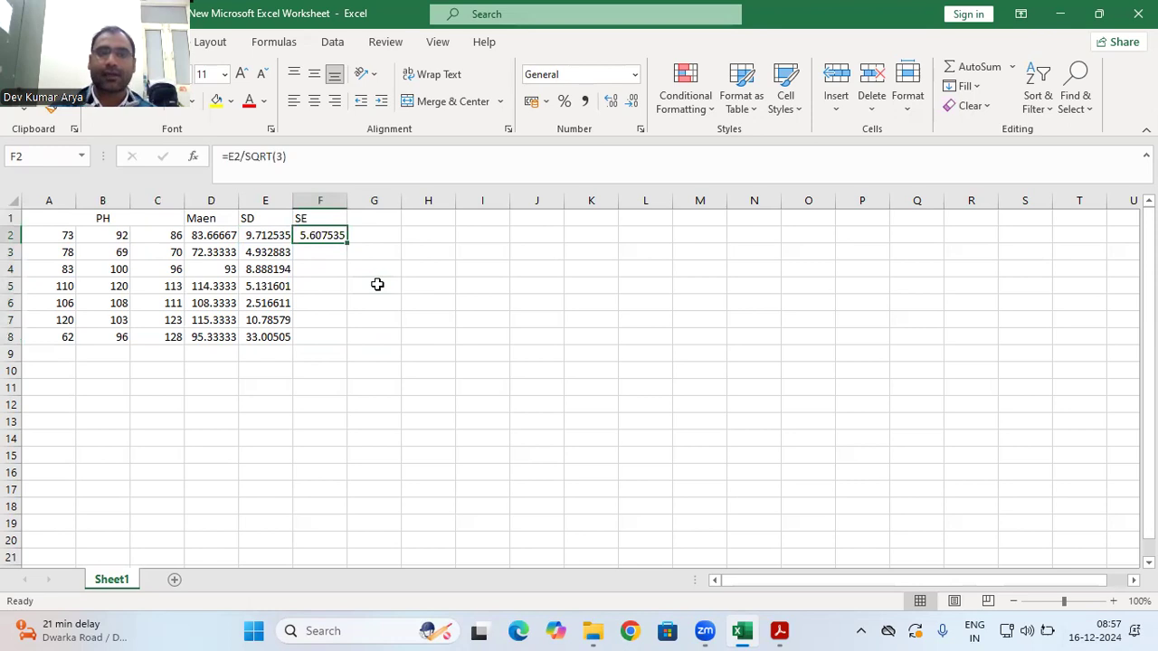
Step: Fill the standard error formula from F2 down through F8
double_click(345, 243)
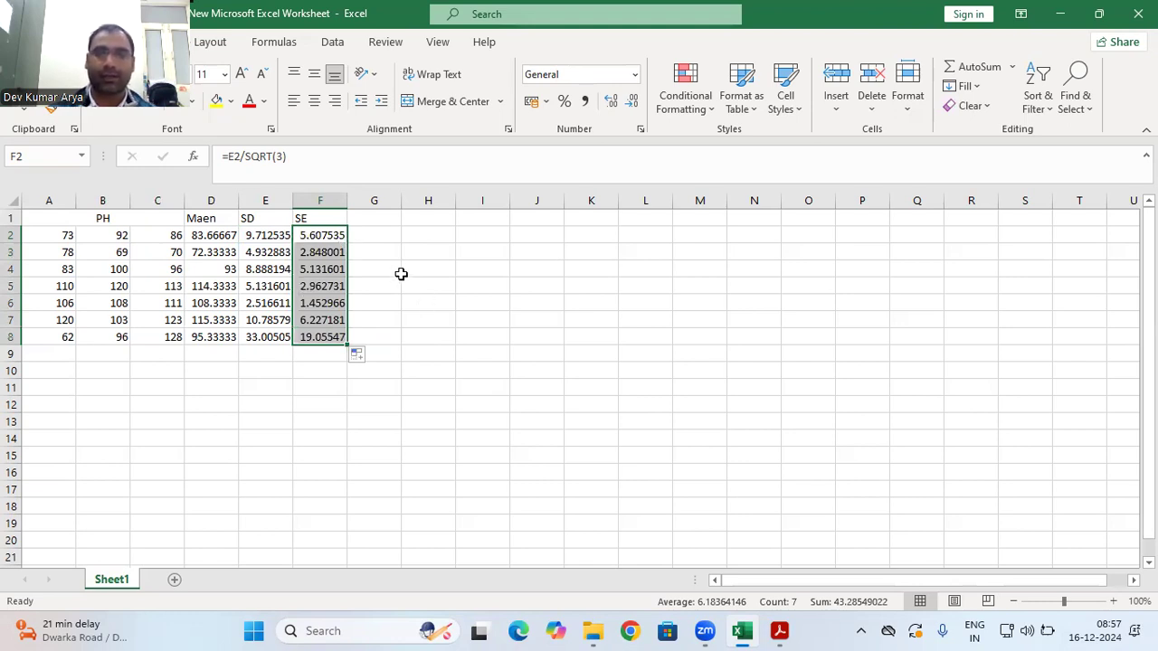
click(453, 257)
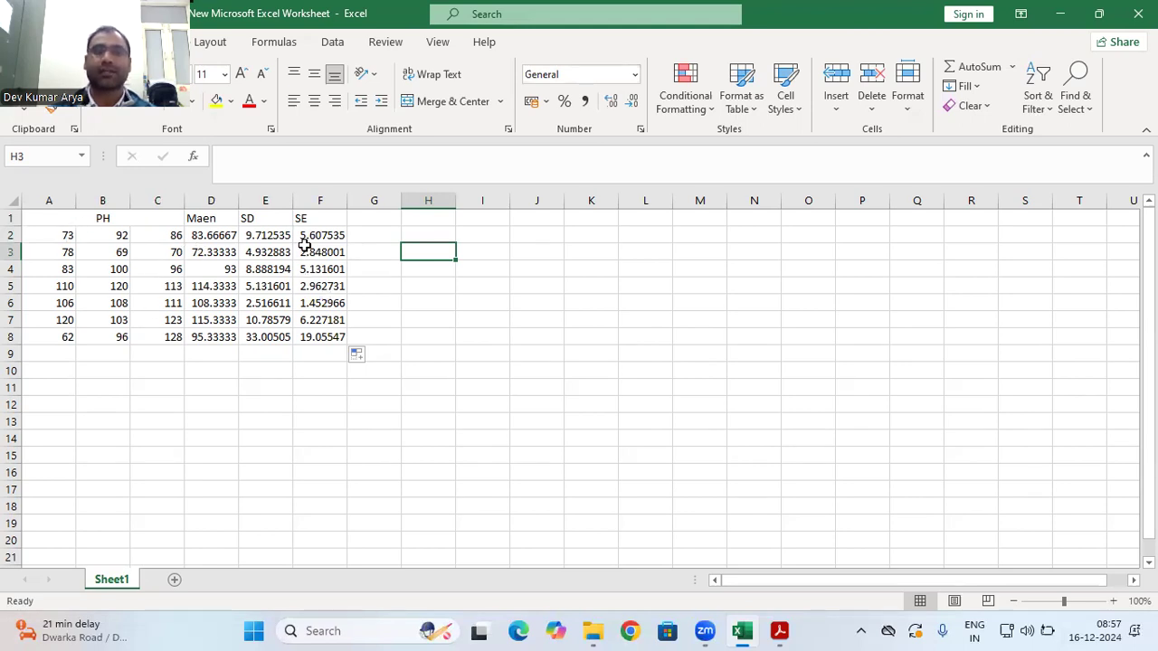
drag(192, 235, 325, 236)
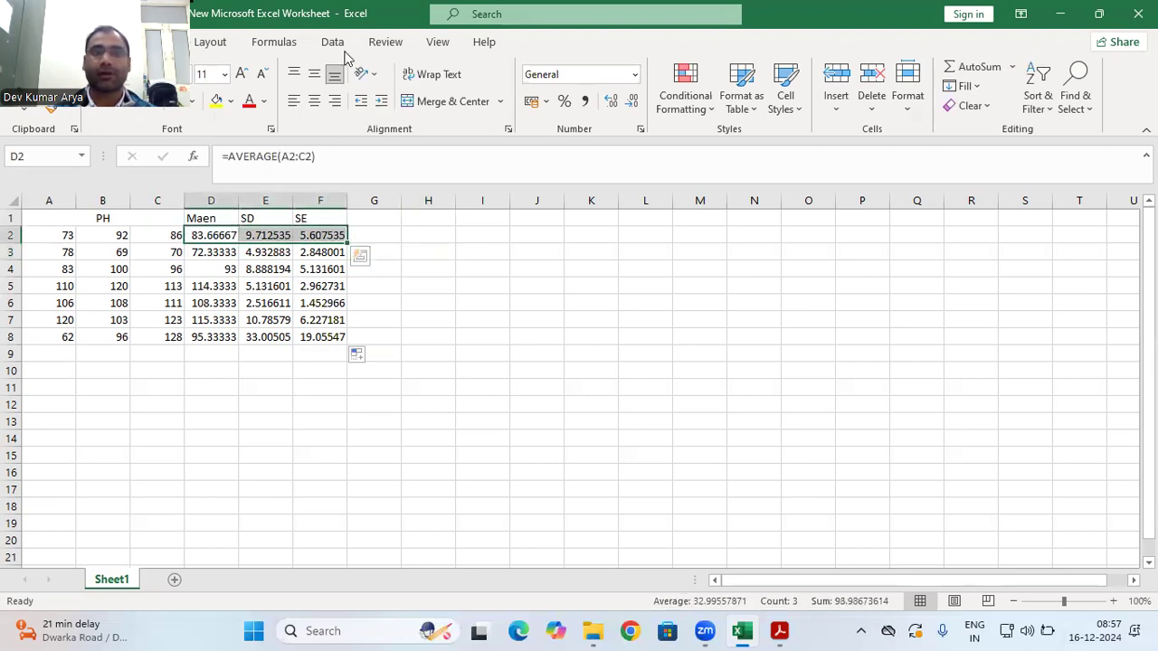
click(428, 102)
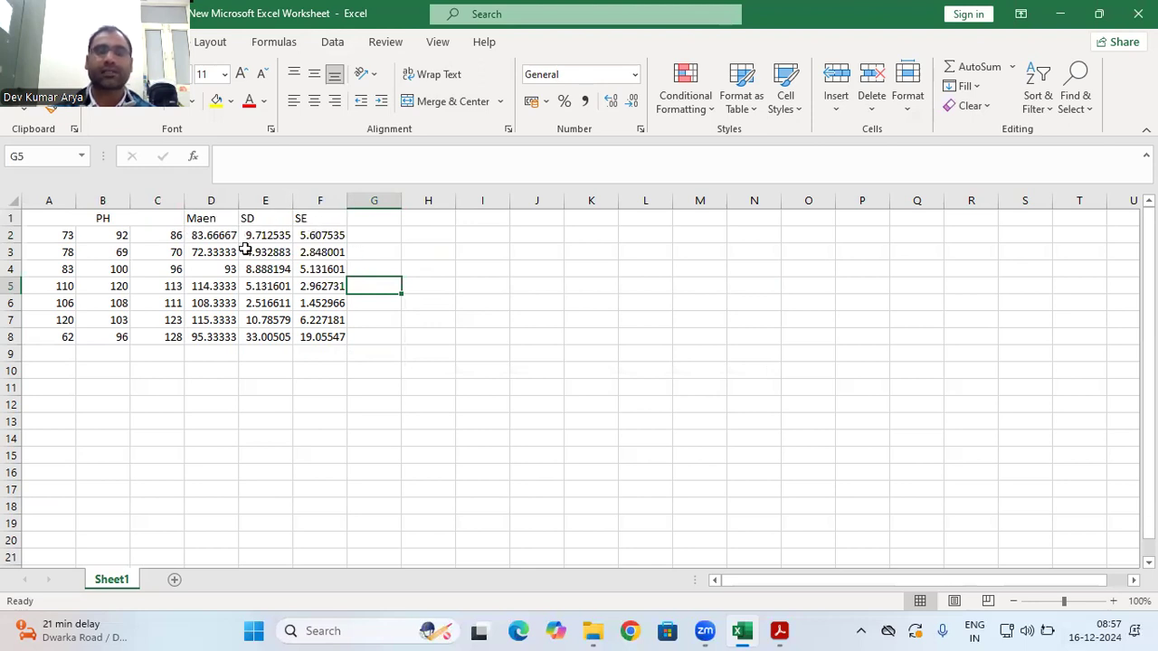
Step: Create a new Word document on the desktop and open it in Word
key(super+d)
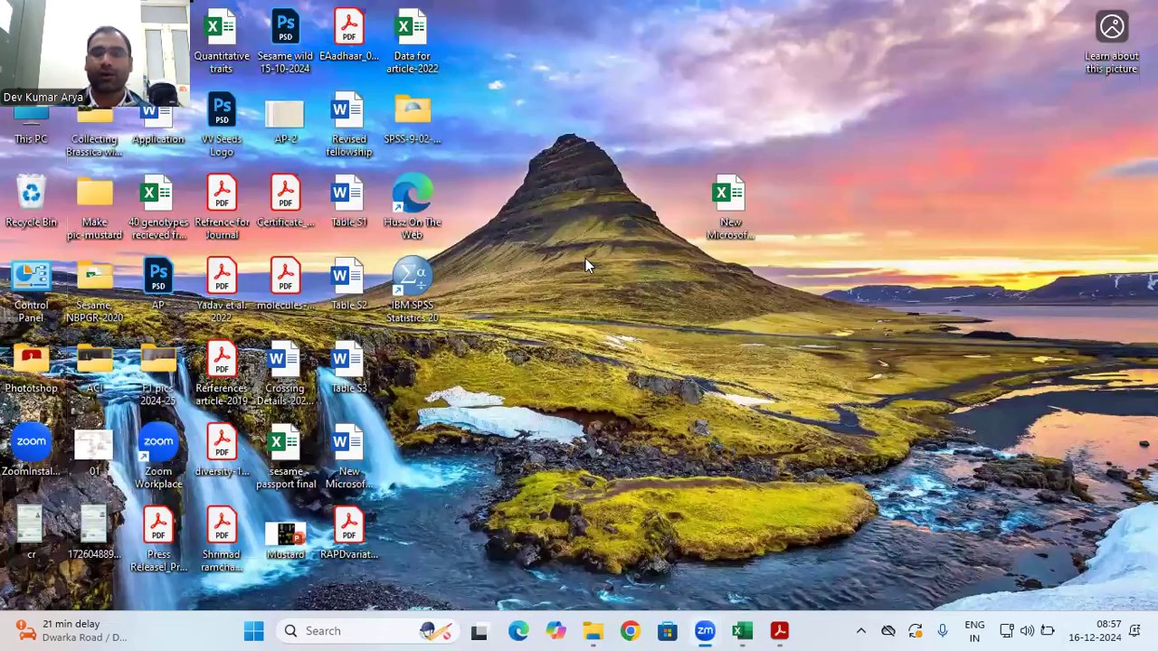
right_click(587, 259)
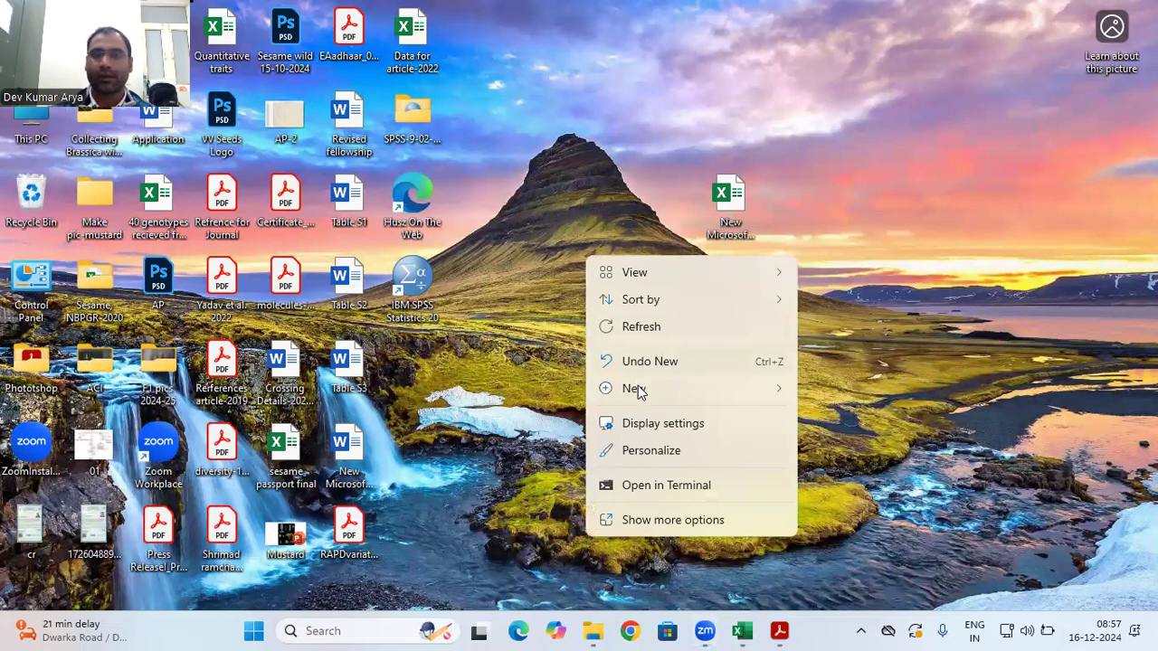
click(900, 125)
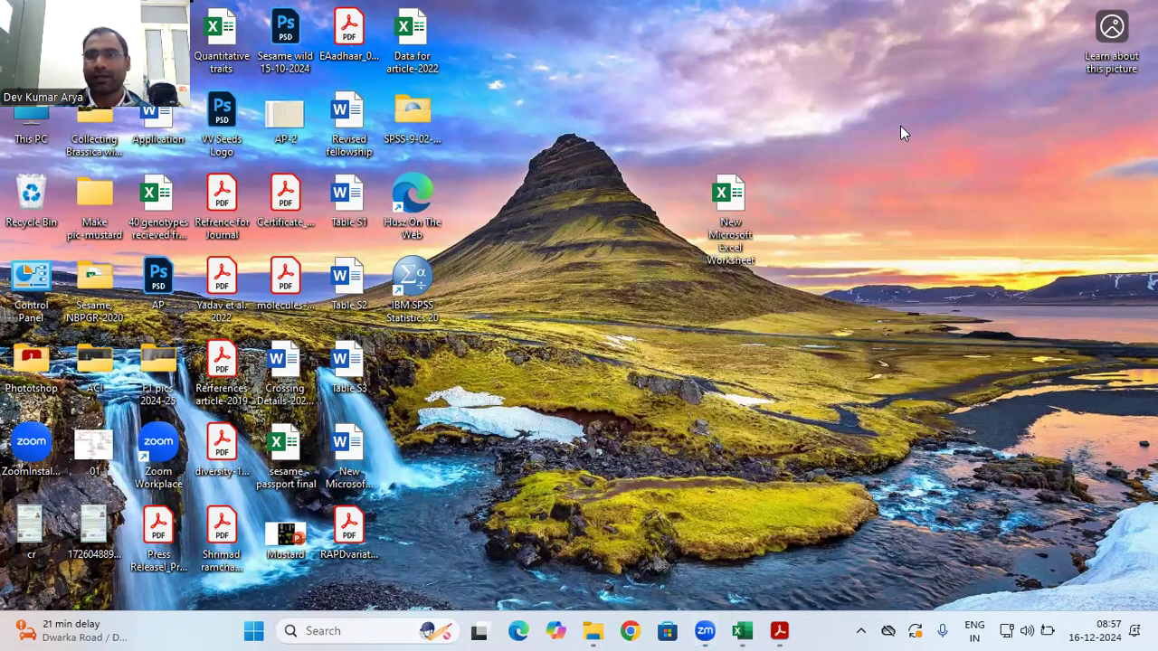
double_click(602, 280)
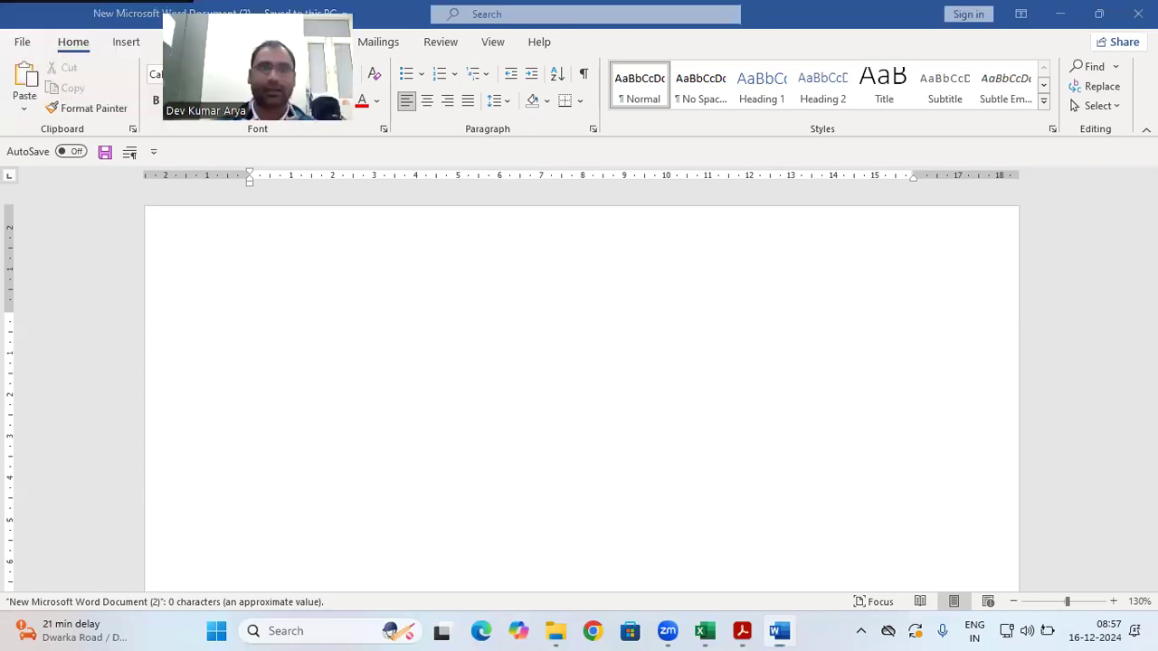
Step: Insert a table with three columns and five rows in the blank document
click(120, 49)
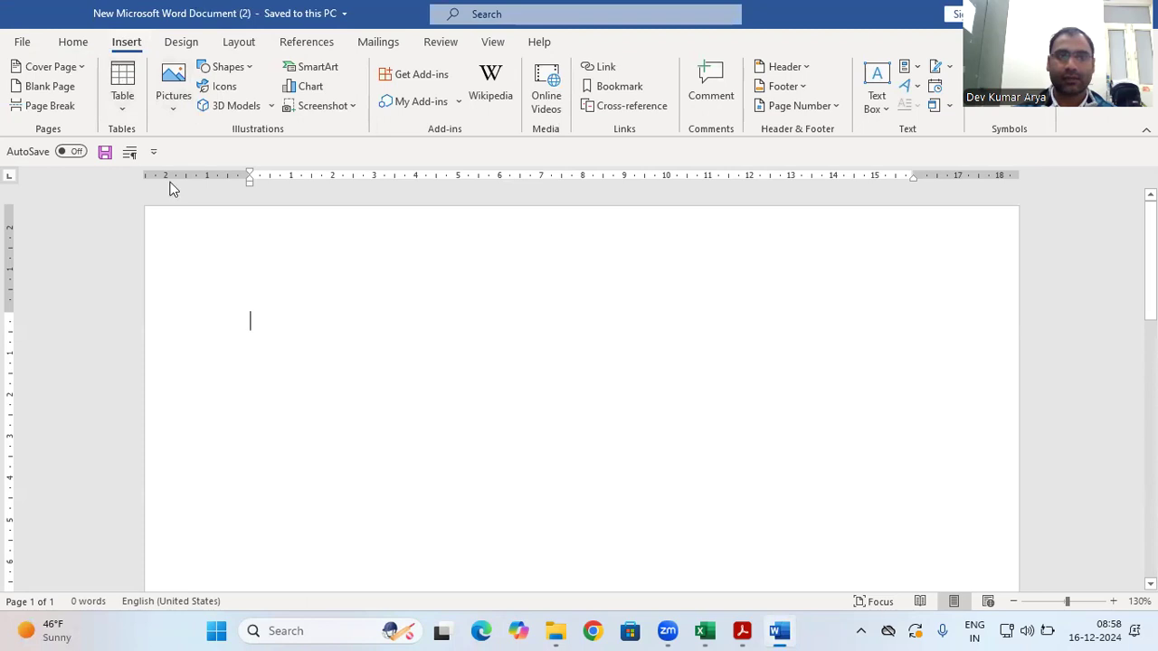
click(120, 82)
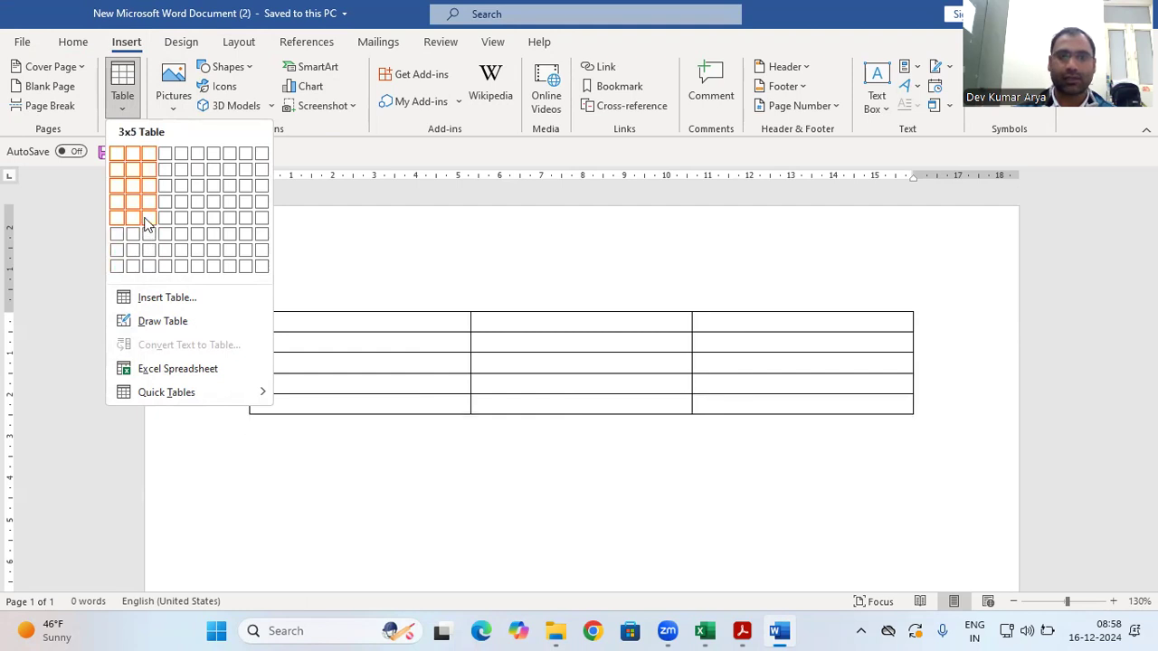
click(147, 224)
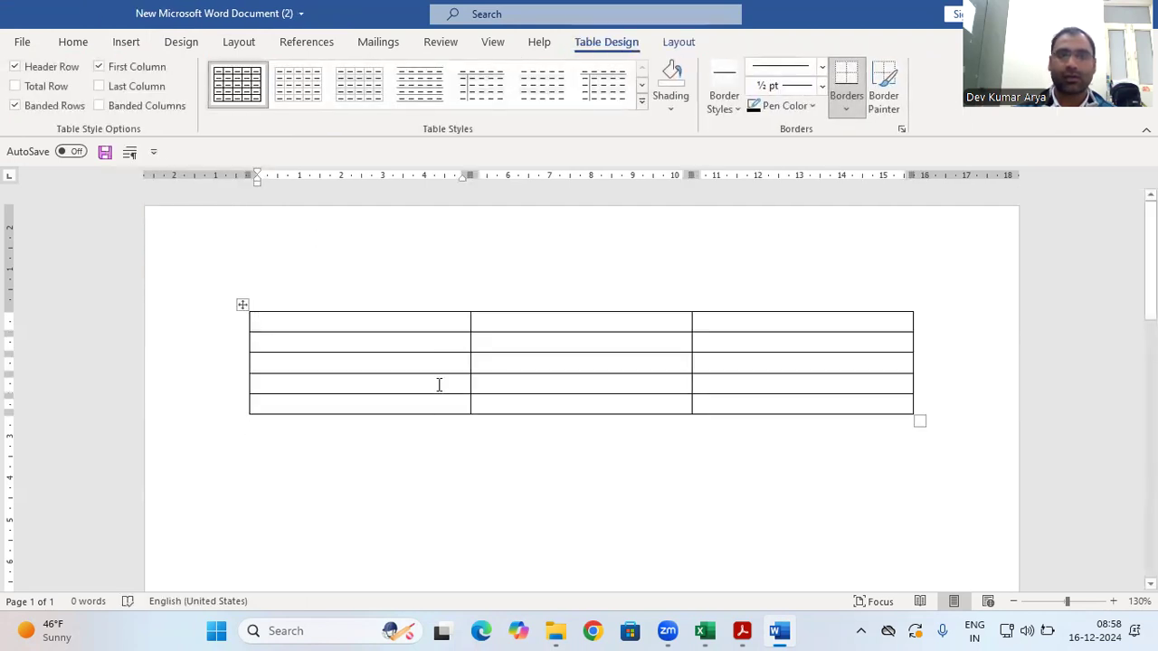
Step: Enter the headings "Maen" in the first cell and "SE" in the third cell of the table's top row
click(418, 418)
click(332, 322)
text(Maen)
click(780, 316)
text(SE)
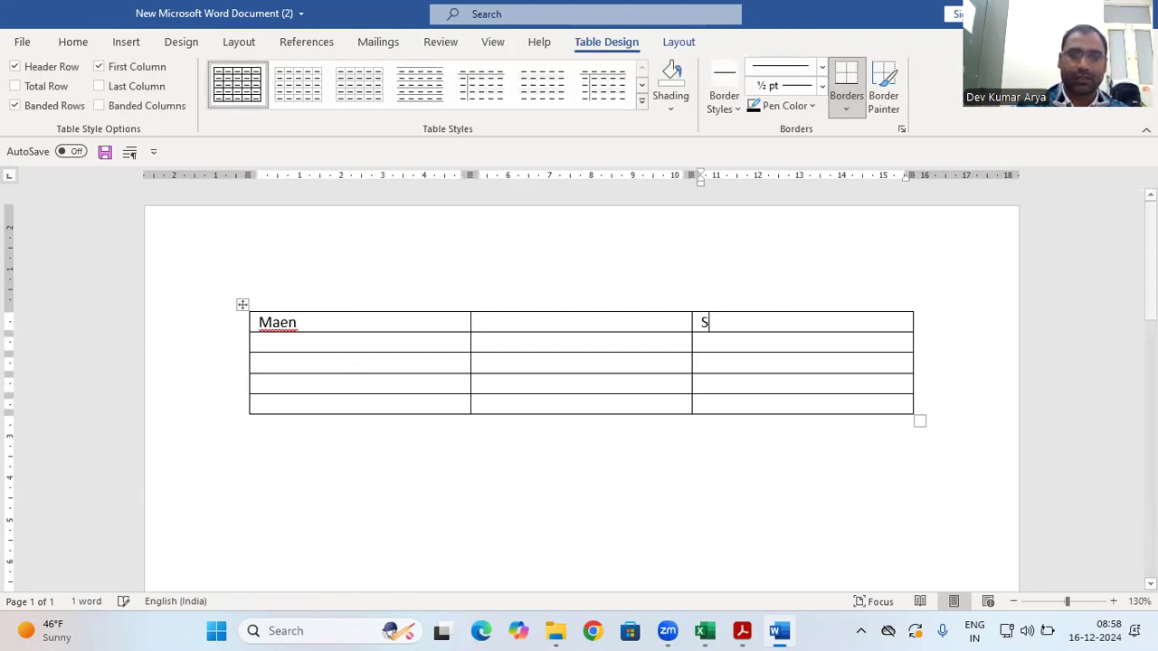
Step: Open the Table S2 document from the desktop and copy the ± sign from the first IL value
click(584, 329)
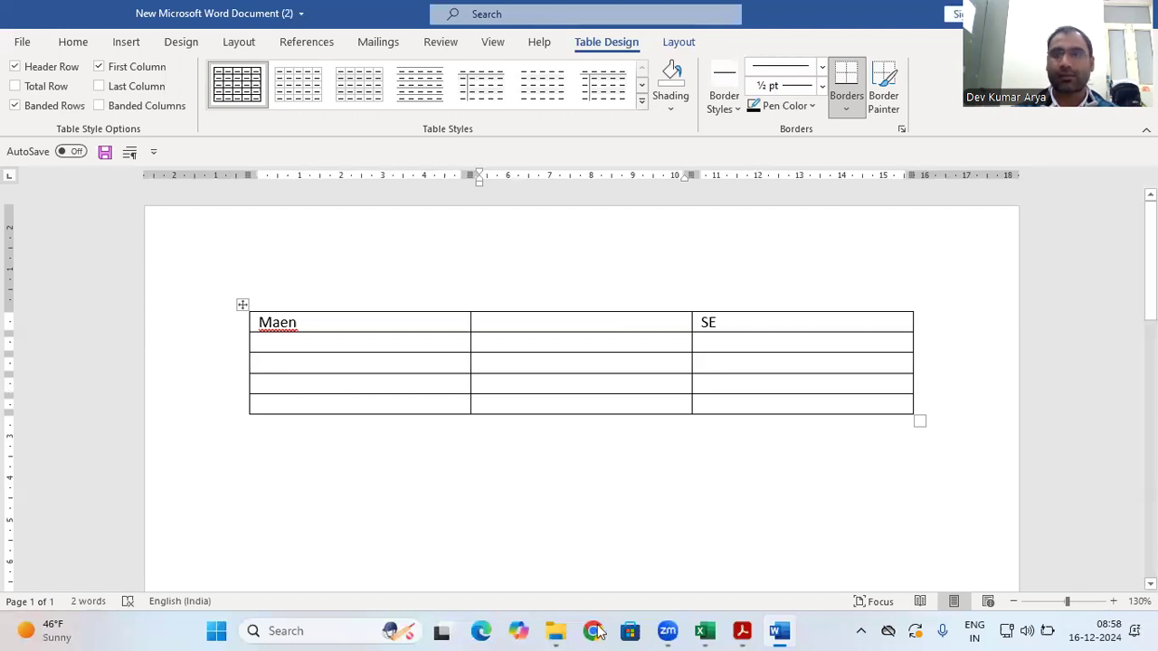
key(super+d)
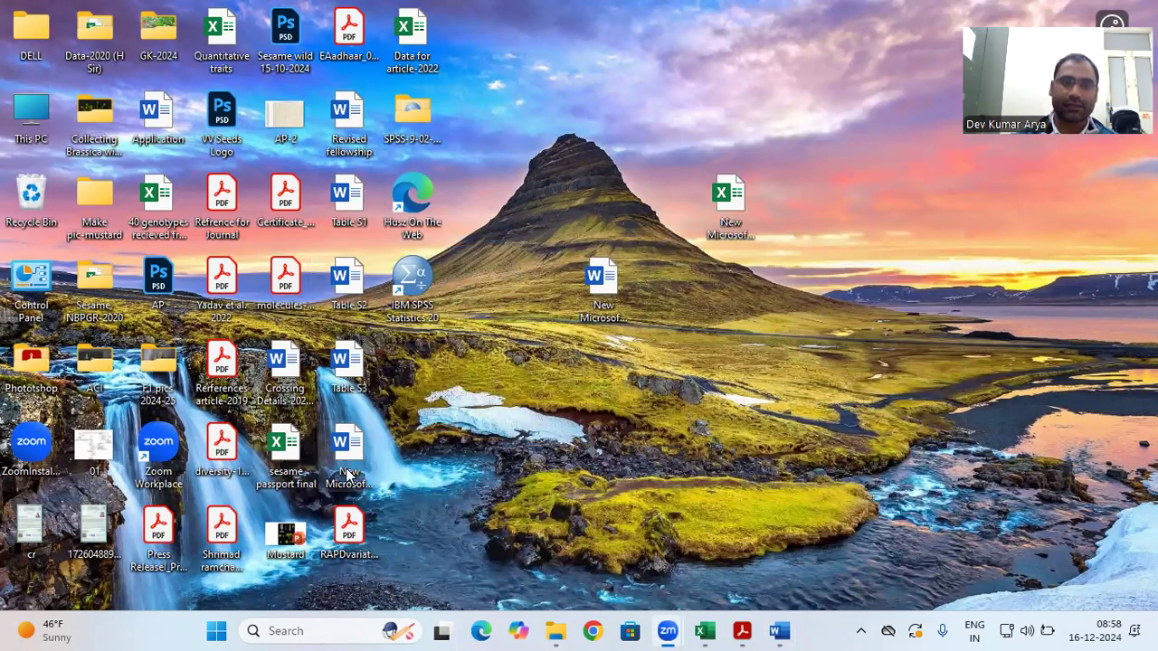
double_click(344, 294)
scroll(611, 358, up, 2)
scroll(610, 357, up, 1)
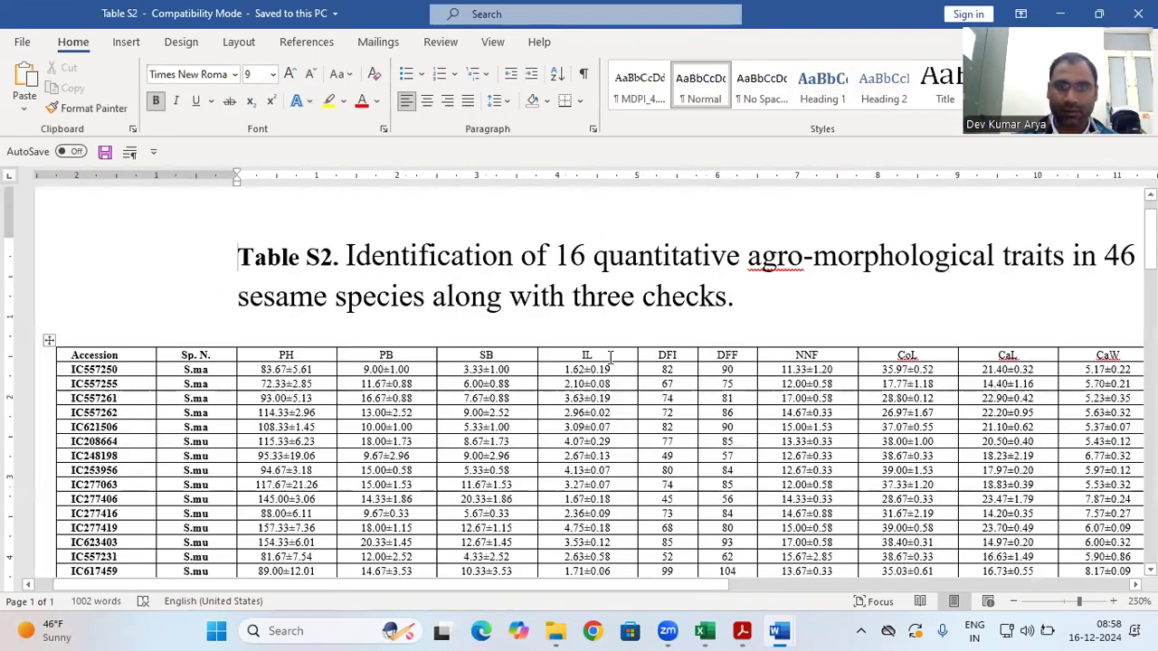
double_click(588, 369)
key(ctrl+c)
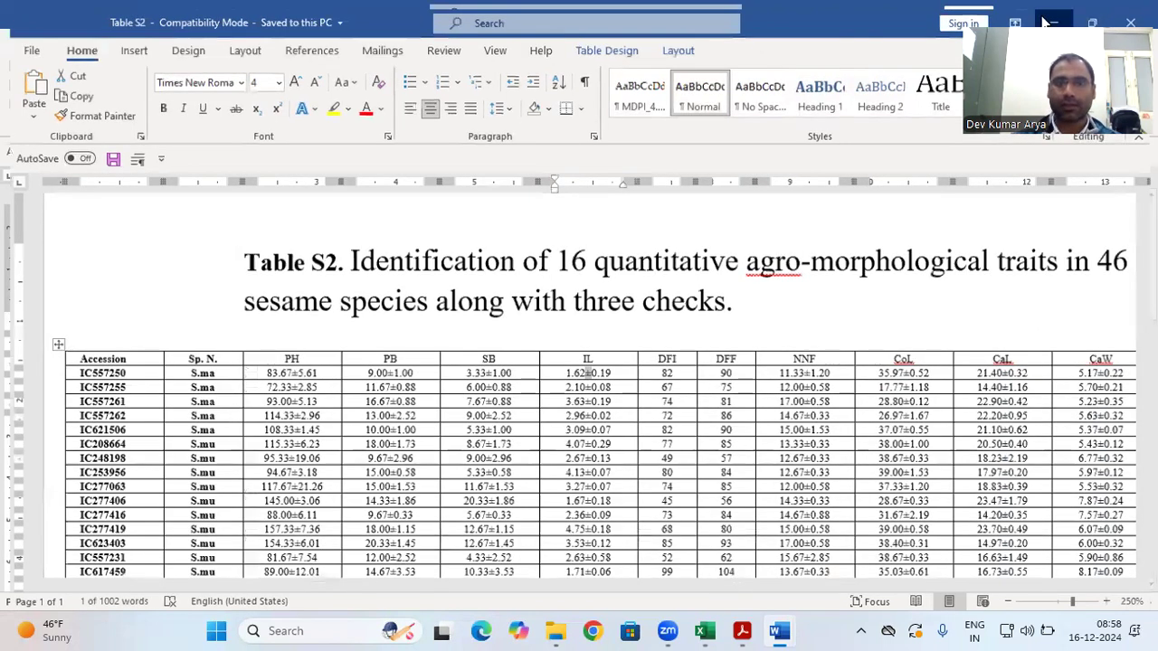
Step: Paste the ± sign into the middle header cell of the new document's table and set its font size to 16
click(1049, 23)
key(ctrl+v)
click(480, 312)
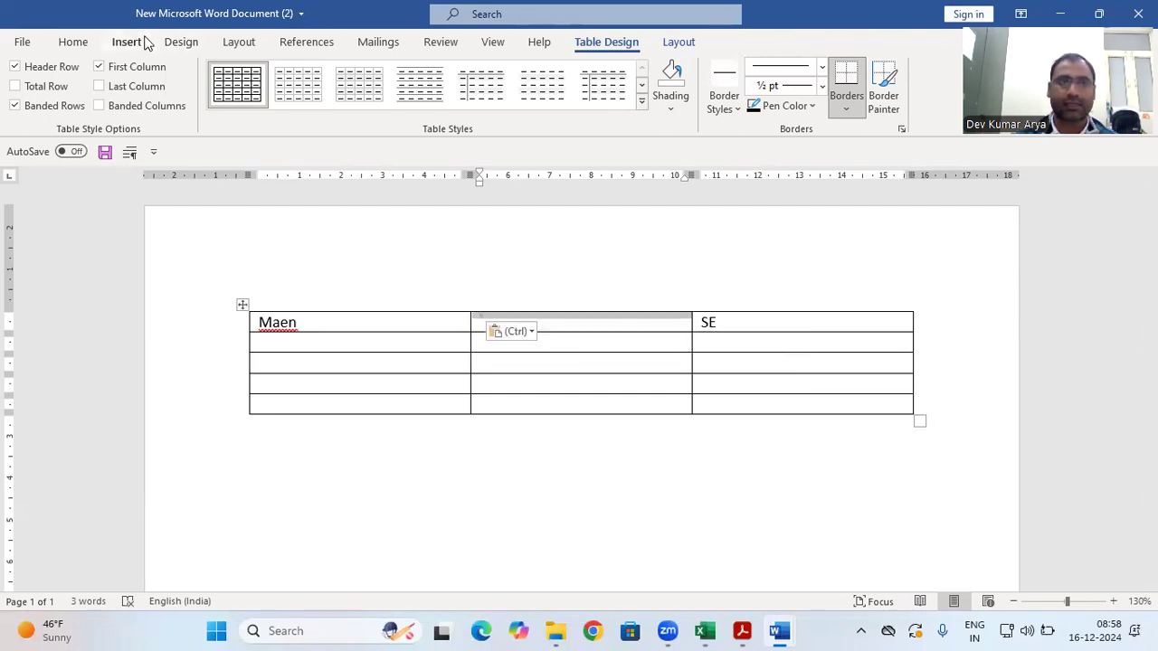
click(61, 47)
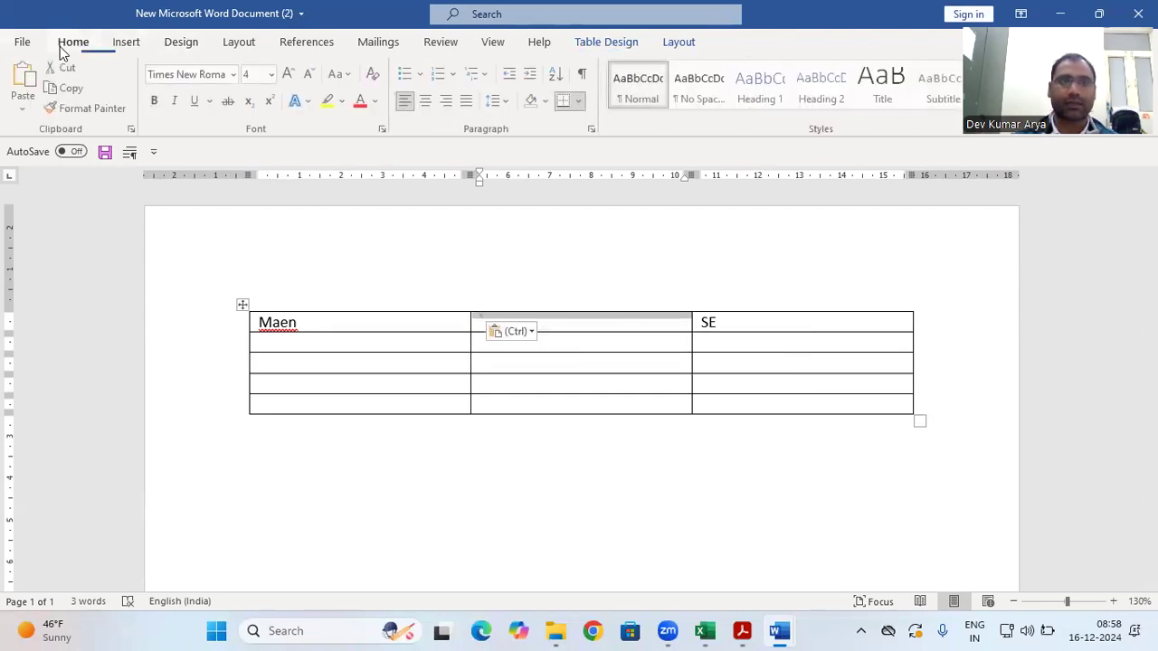
click(984, 305)
click(985, 352)
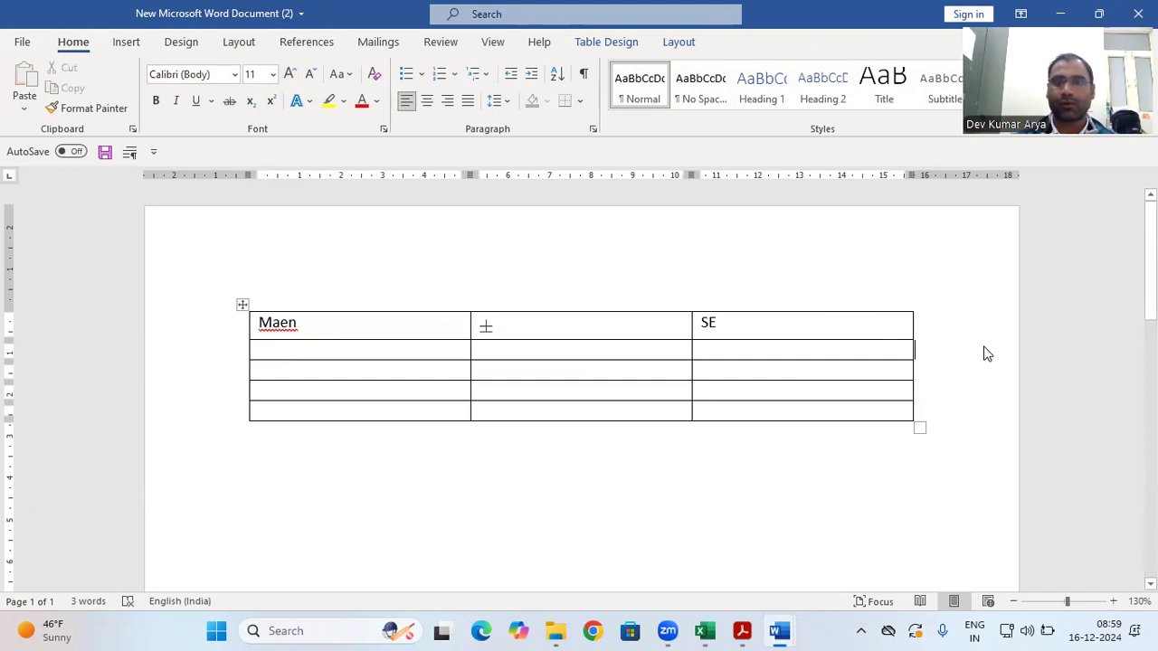
Step: Copy the ± sign from the header row into the four middle-column cells below it
drag(485, 324, 531, 413)
drag(489, 355, 510, 422)
text(± ± ± ±)
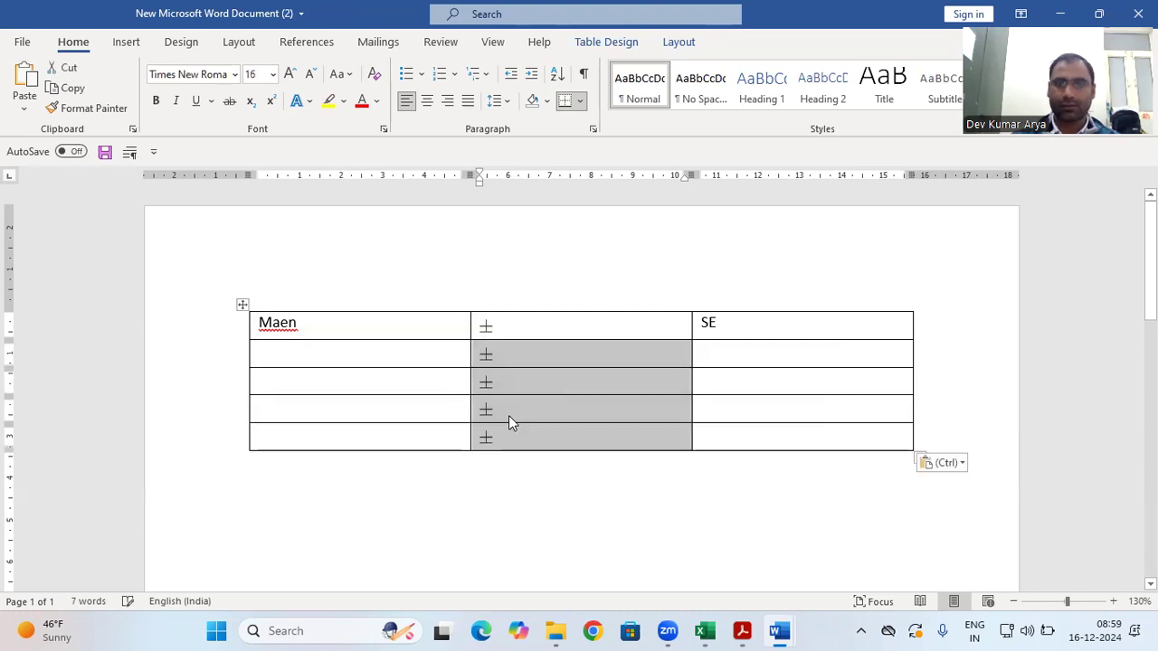
click(740, 387)
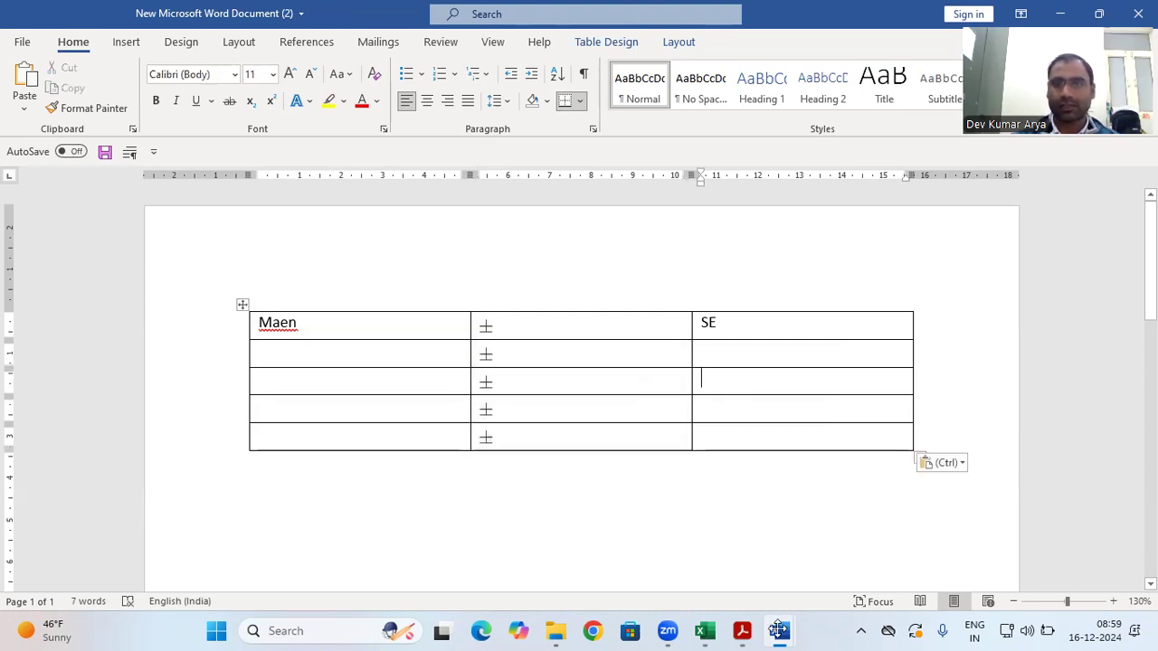
Step: Copy the mean values D2:D8 from the Excel worksheet and paste them into the four cells below "Maen" in the Word table
mouse_move(779, 632)
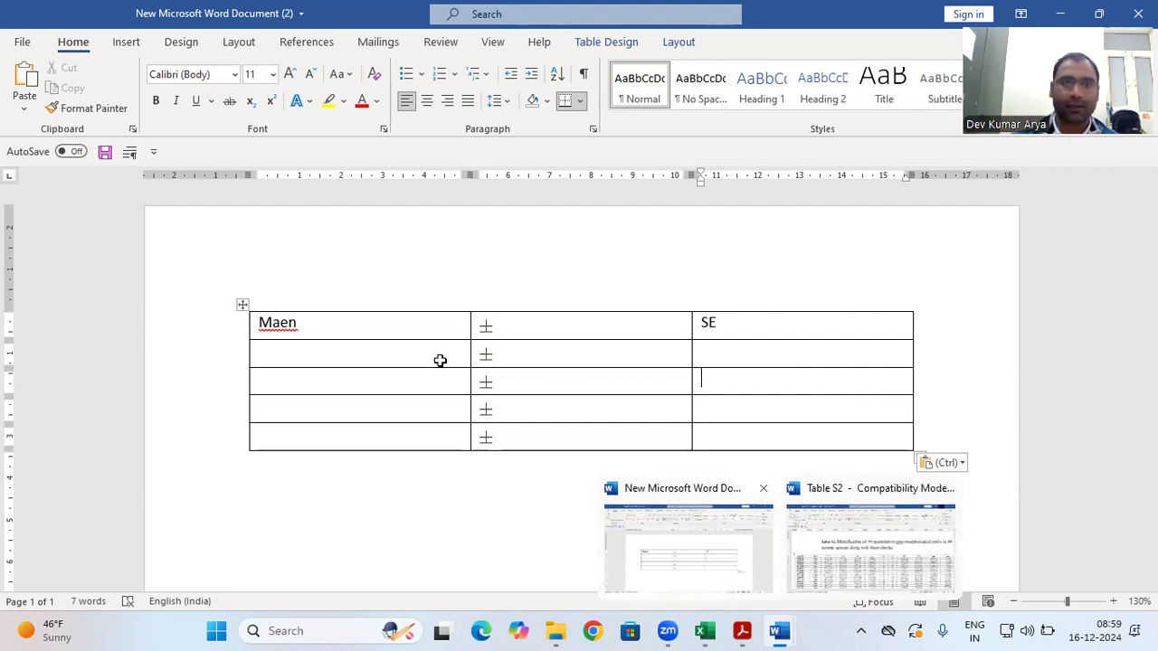
key(alt+Tab)
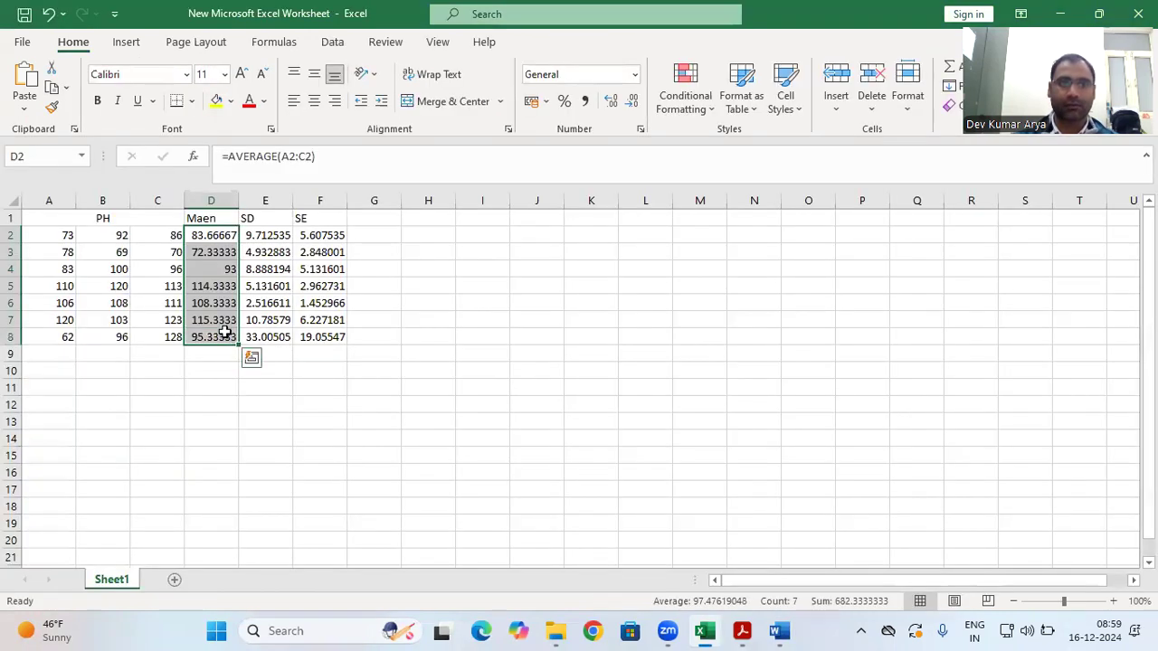
key(ctrl+c)
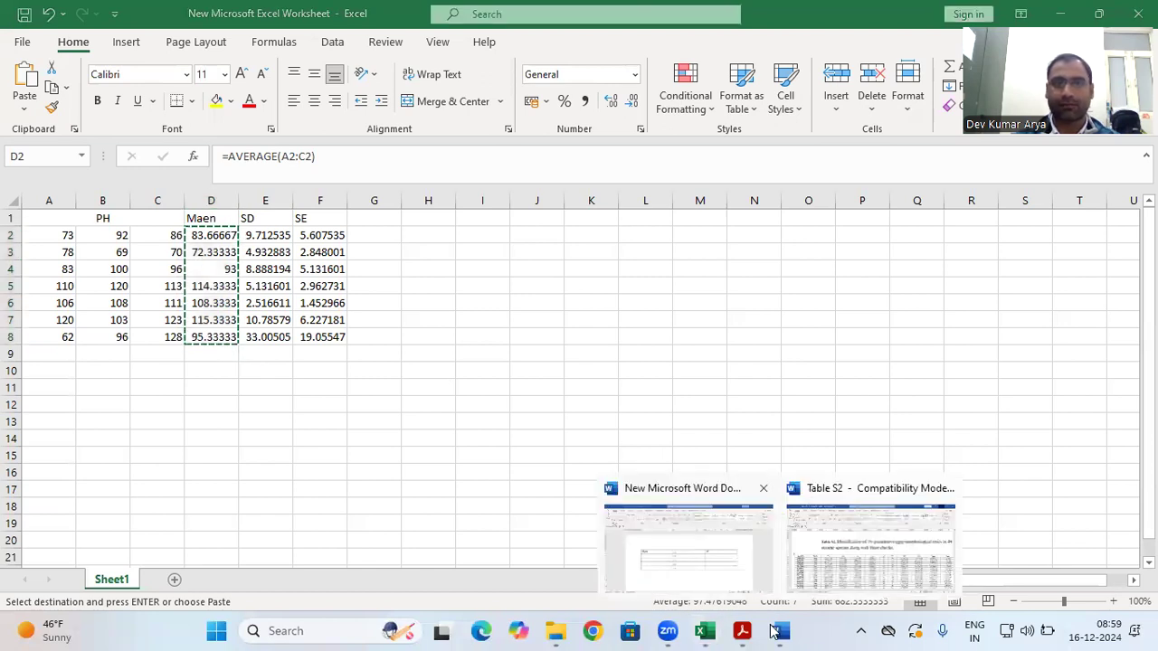
key(alt+Tab)
drag(369, 398, 372, 432)
key(ctrl+v)
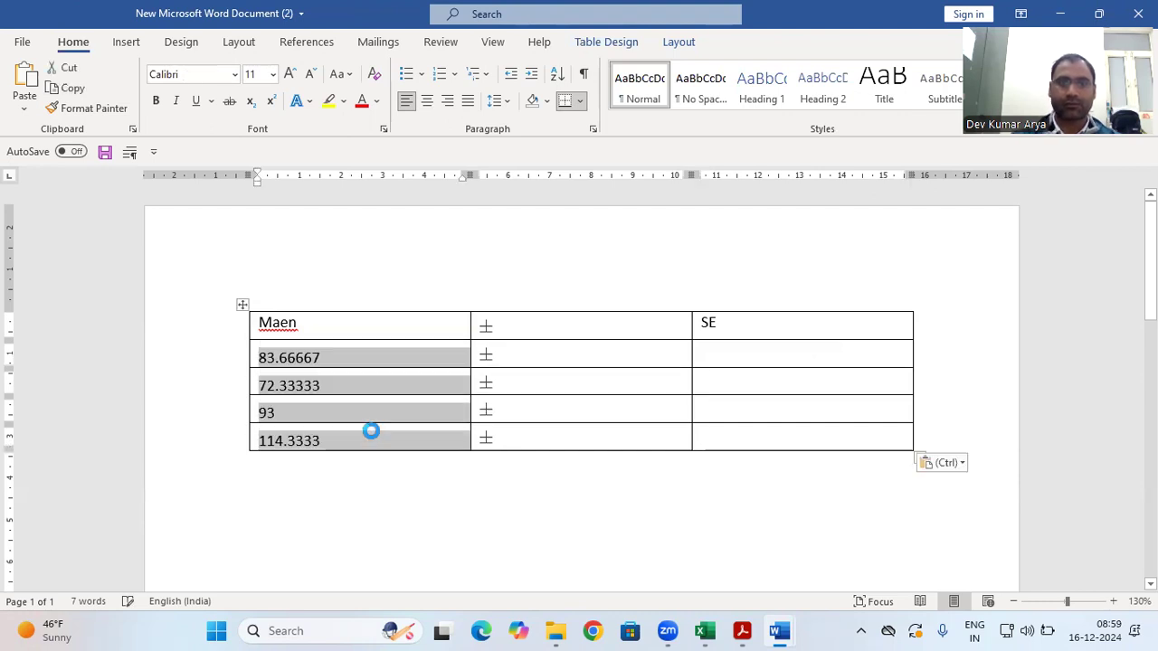
click(534, 413)
Step: Copy the standard error values F2:F8 from the Excel worksheet and paste them into the four cells below "SE" in the Word table
click(708, 631)
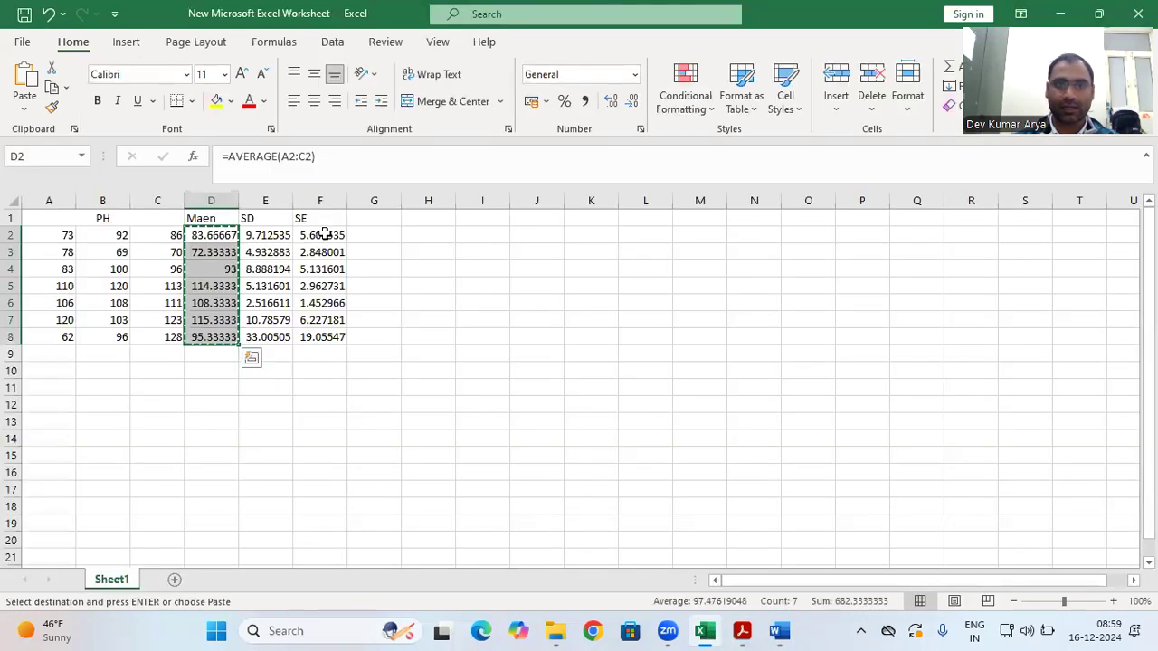
drag(324, 236, 333, 333)
key(ctrl+c)
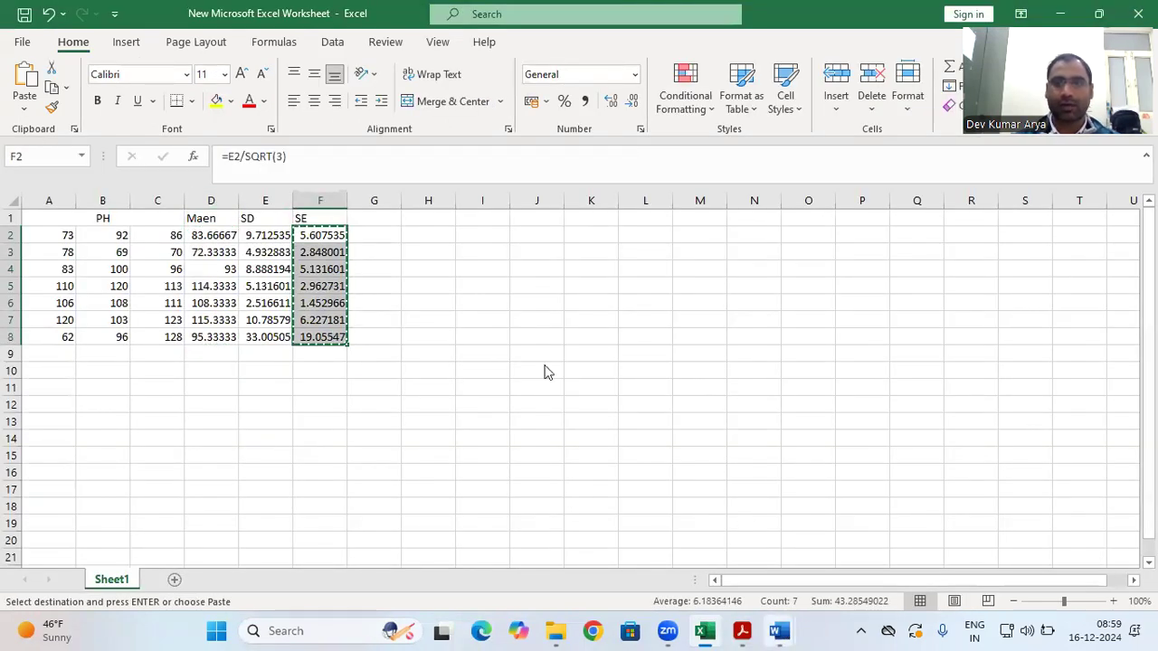
key(alt+Tab)
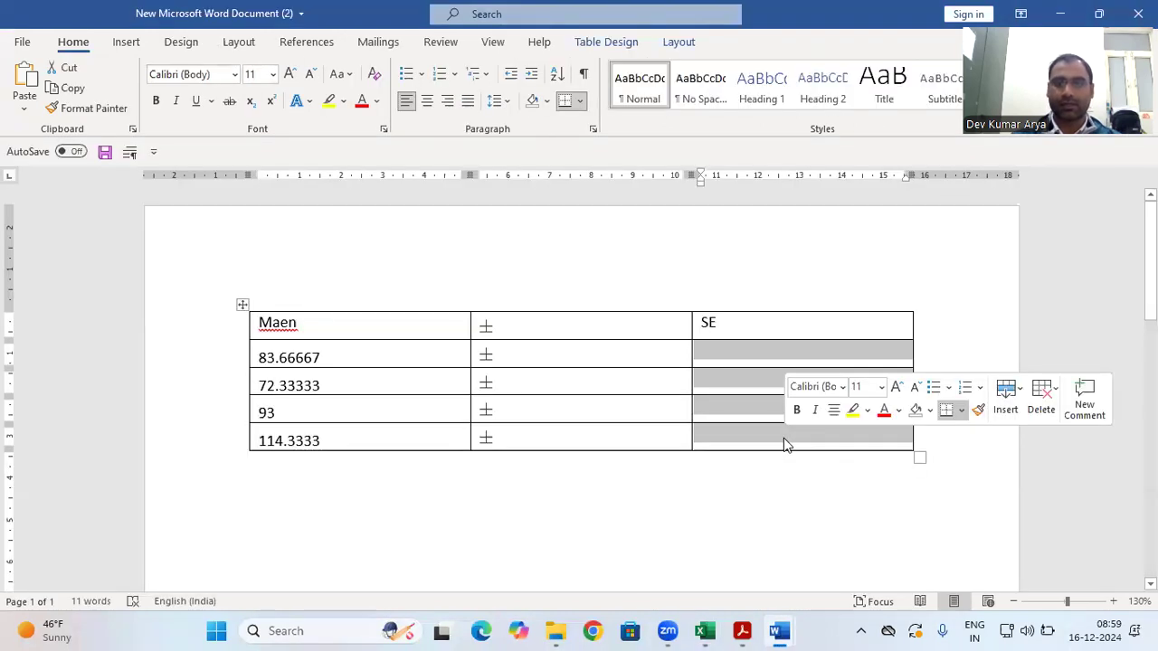
key(ctrl+v)
click(1053, 341)
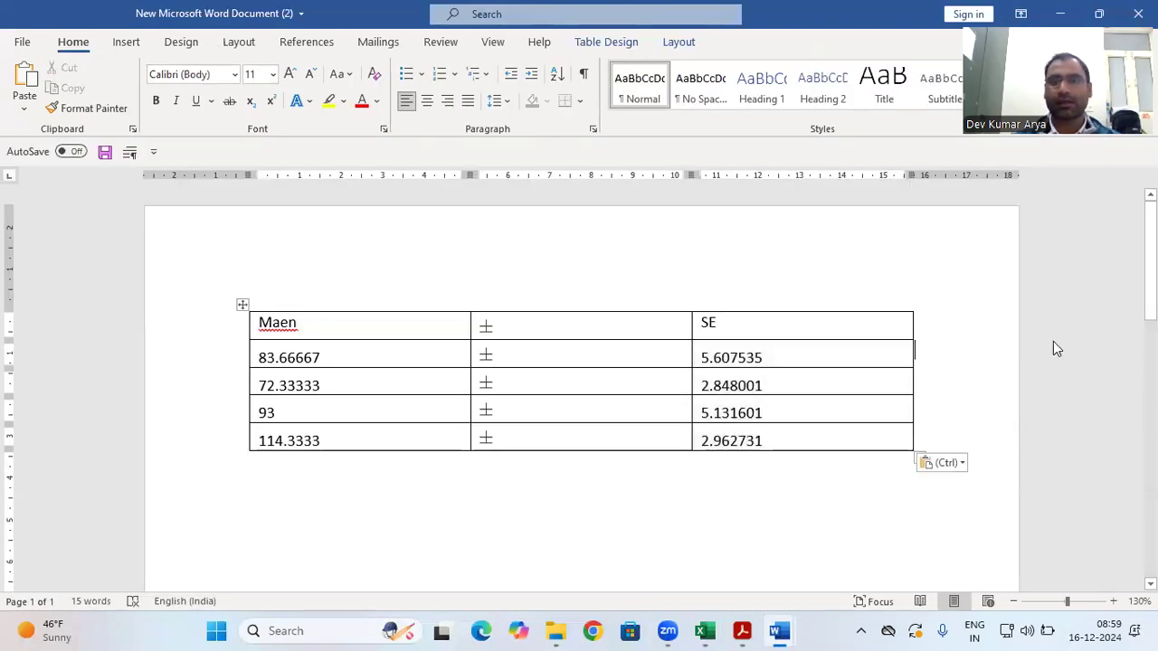
Step: Delete the ± sign from the header row and merge its three cells into one
click(501, 329)
key(BackSpace)
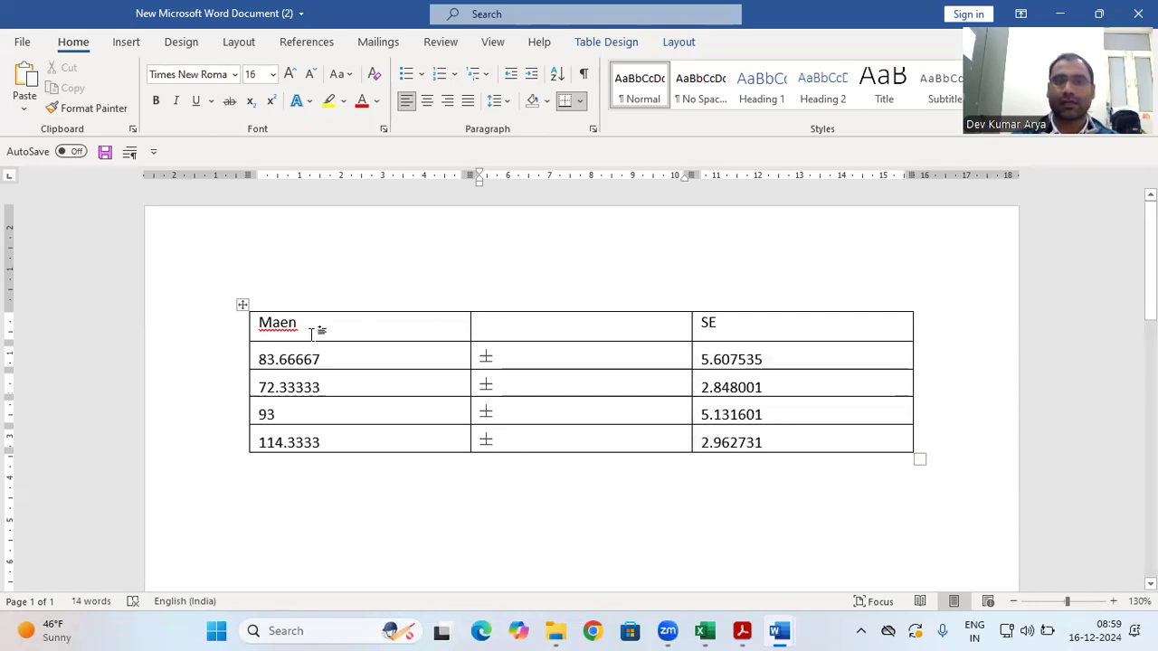
drag(262, 324, 724, 327)
right_click(722, 327)
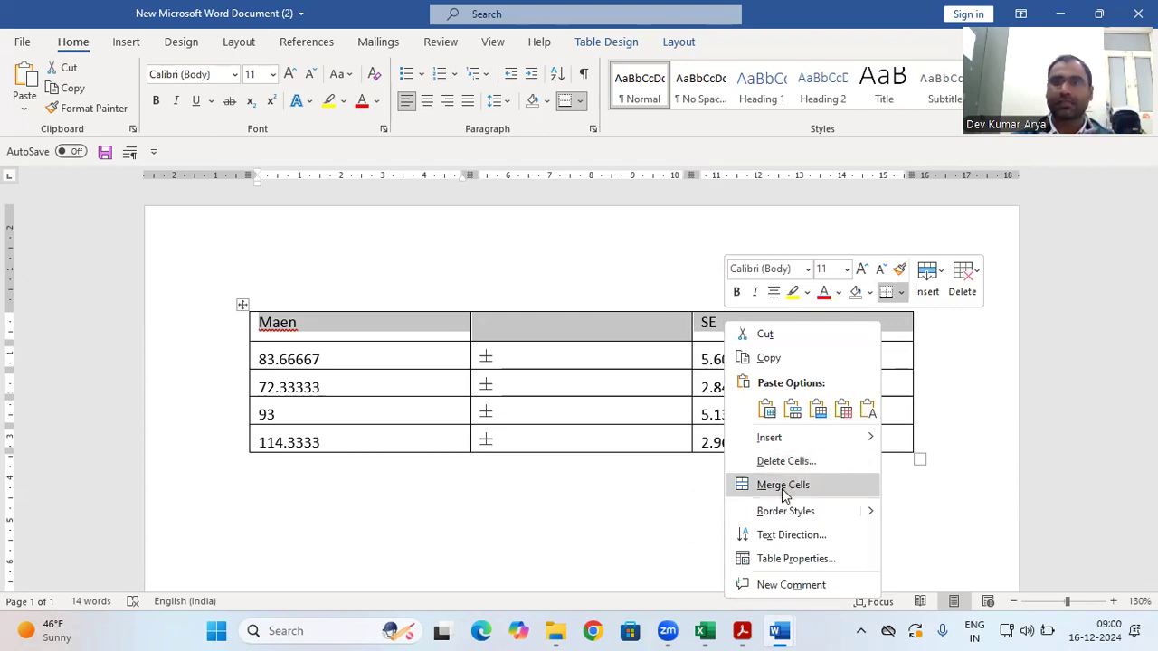
click(784, 488)
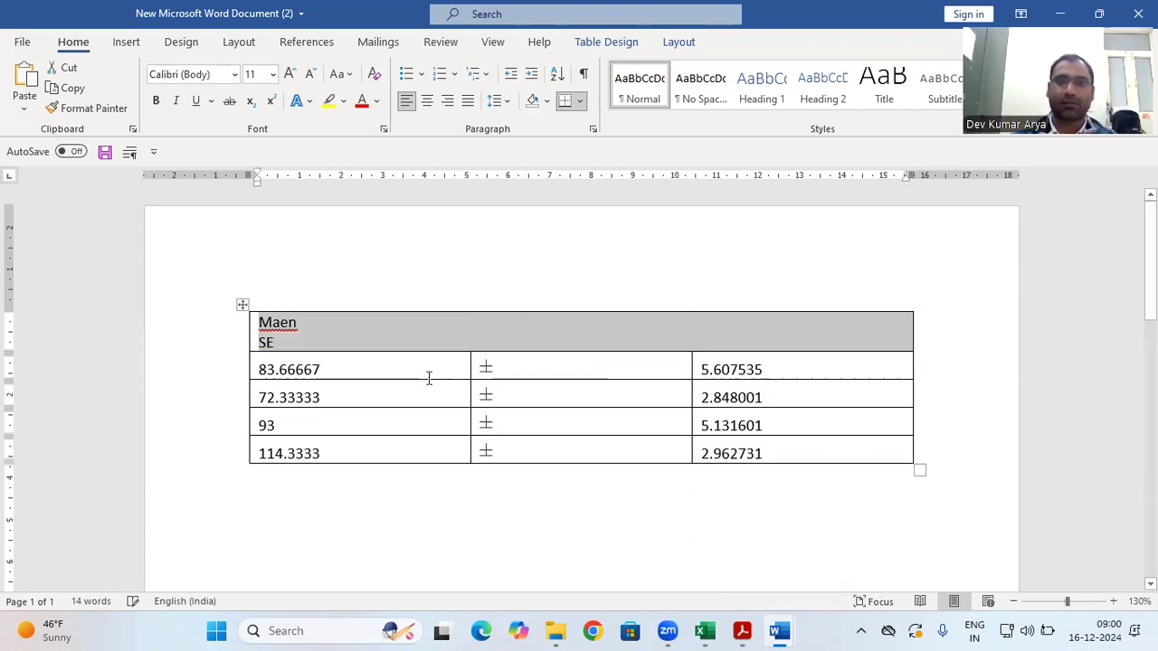
Step: Remove the "SE" line from the merged header cell and centre the "Maen" heading
click(263, 347)
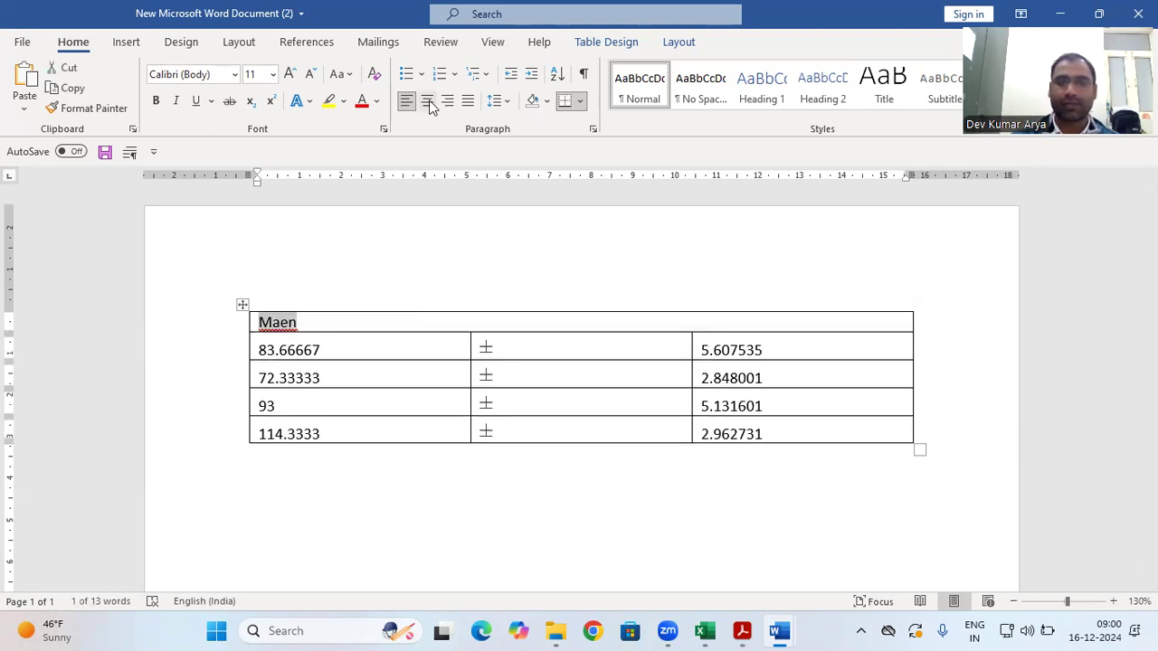
click(429, 106)
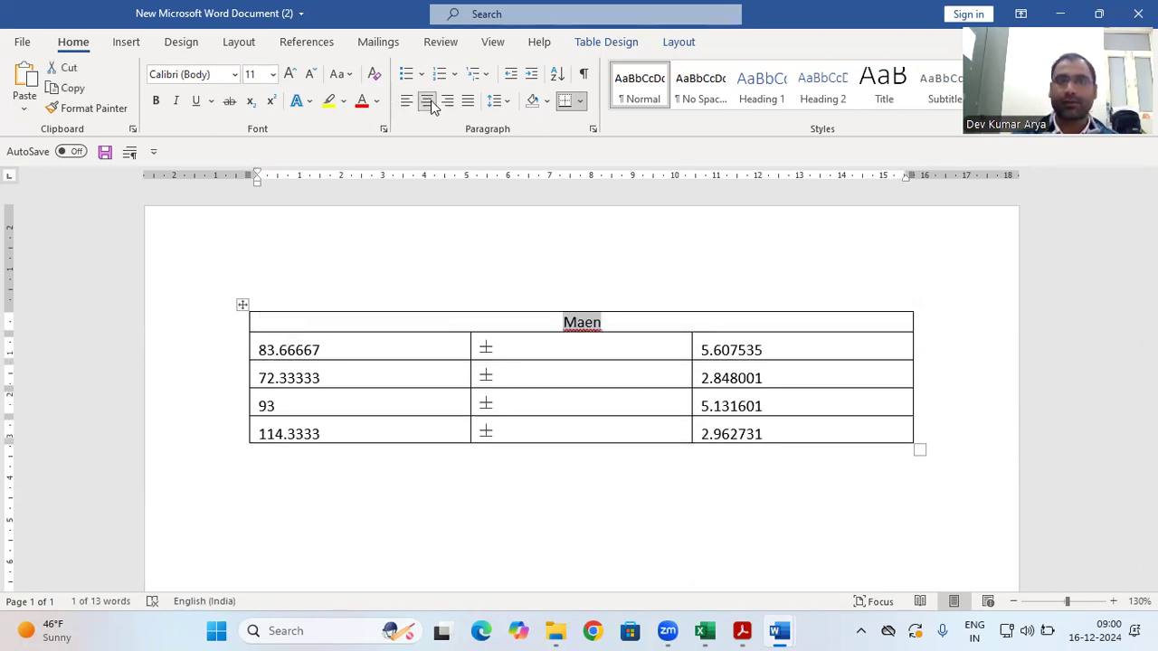
click(255, 350)
click(260, 349)
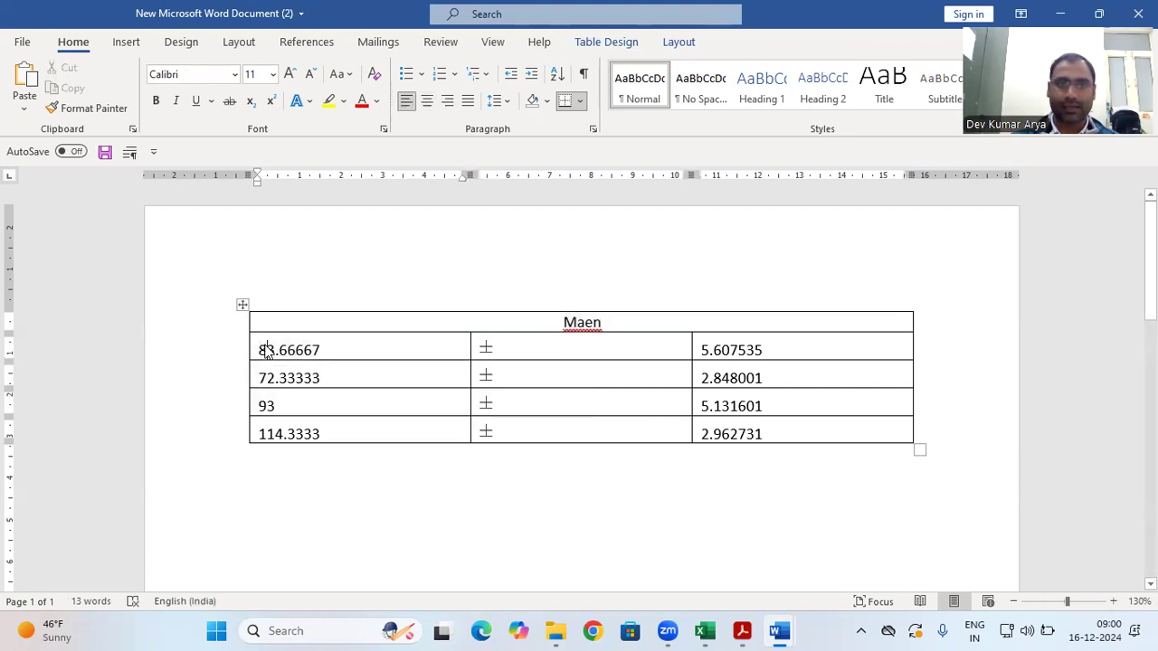
Step: Merge the three cells of each of the four data rows below the "Maen" heading into one cell per row
drag(260, 349, 740, 350)
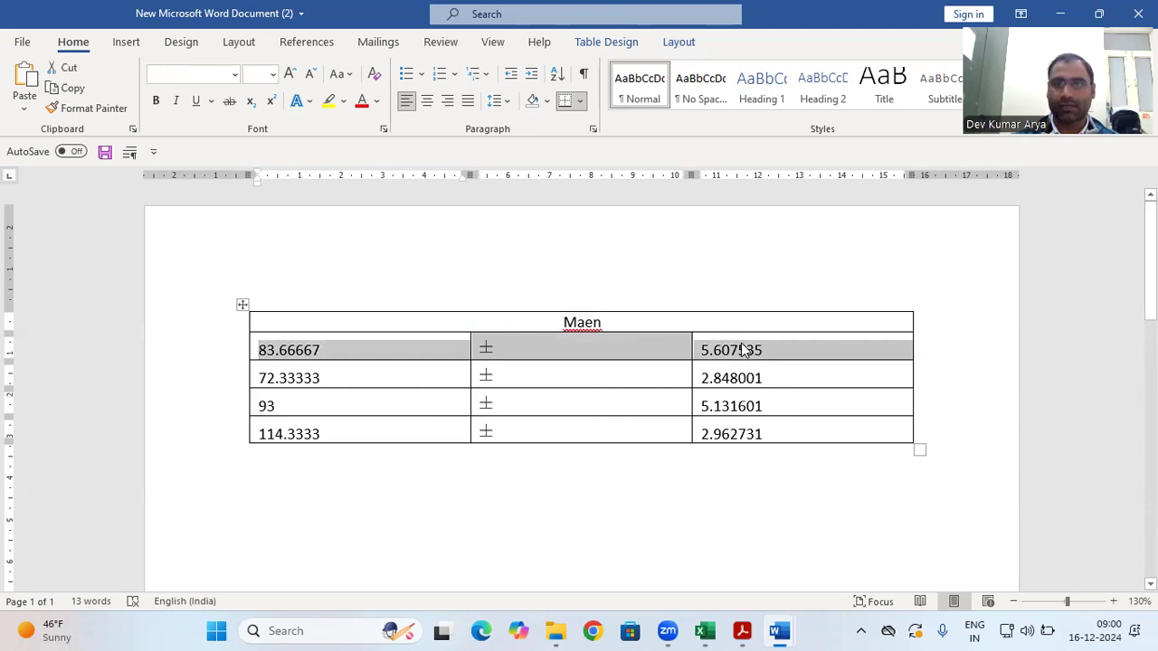
right_click(742, 350)
click(808, 229)
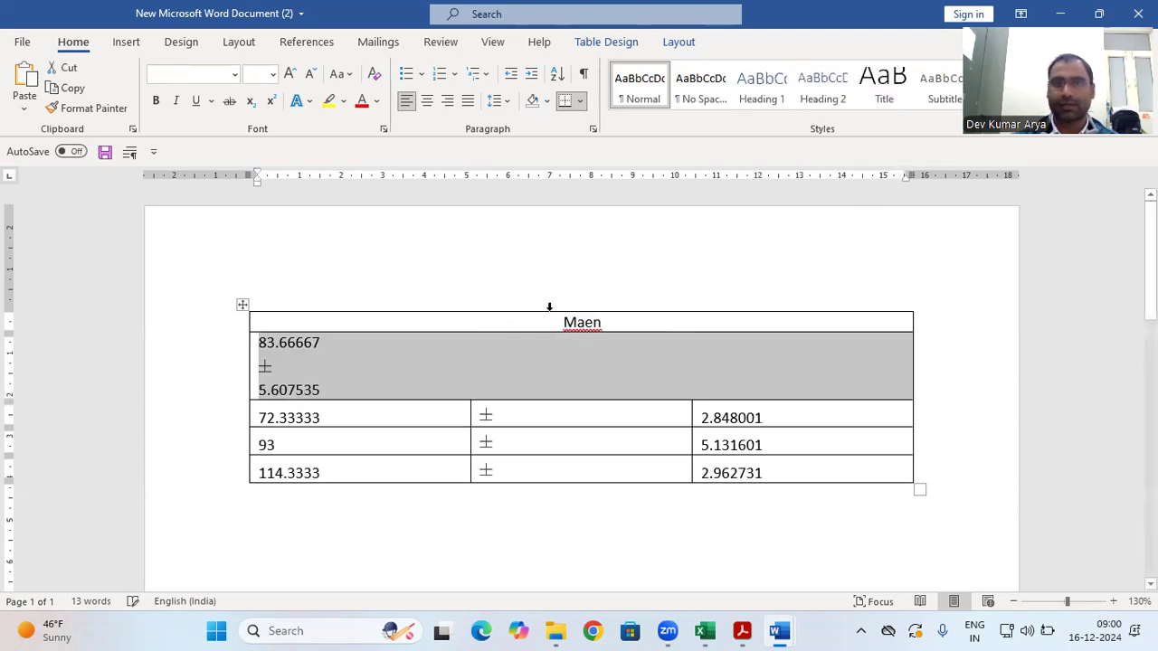
drag(261, 416, 731, 430)
click(809, 293)
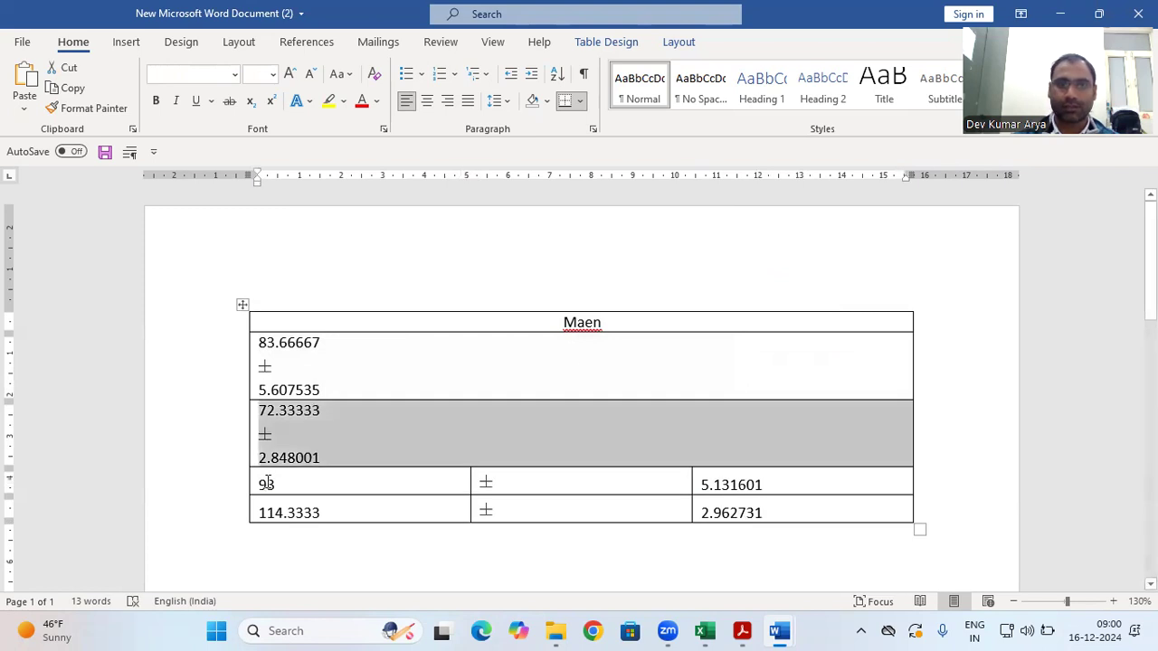
drag(262, 484, 773, 489)
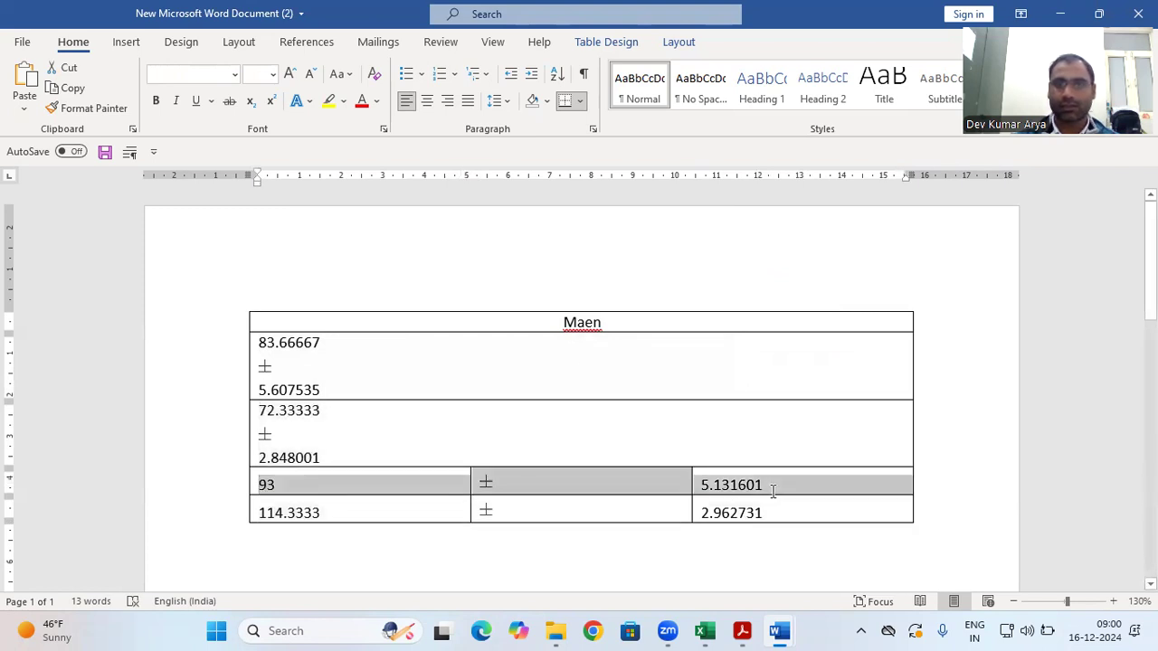
right_click(776, 493)
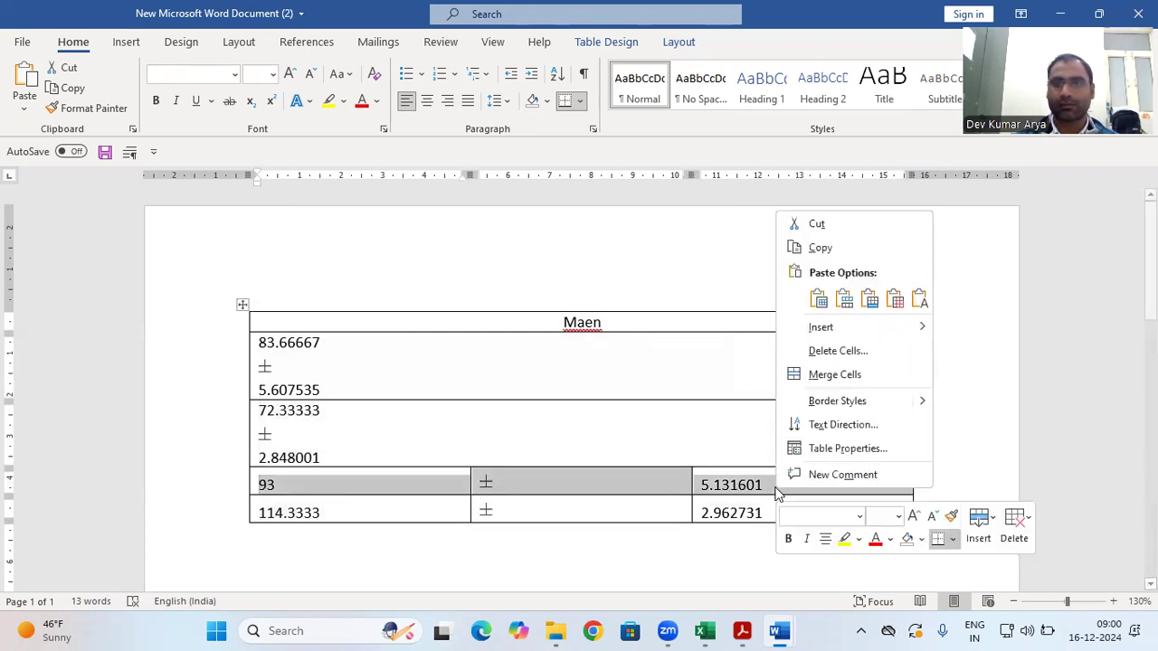
click(831, 374)
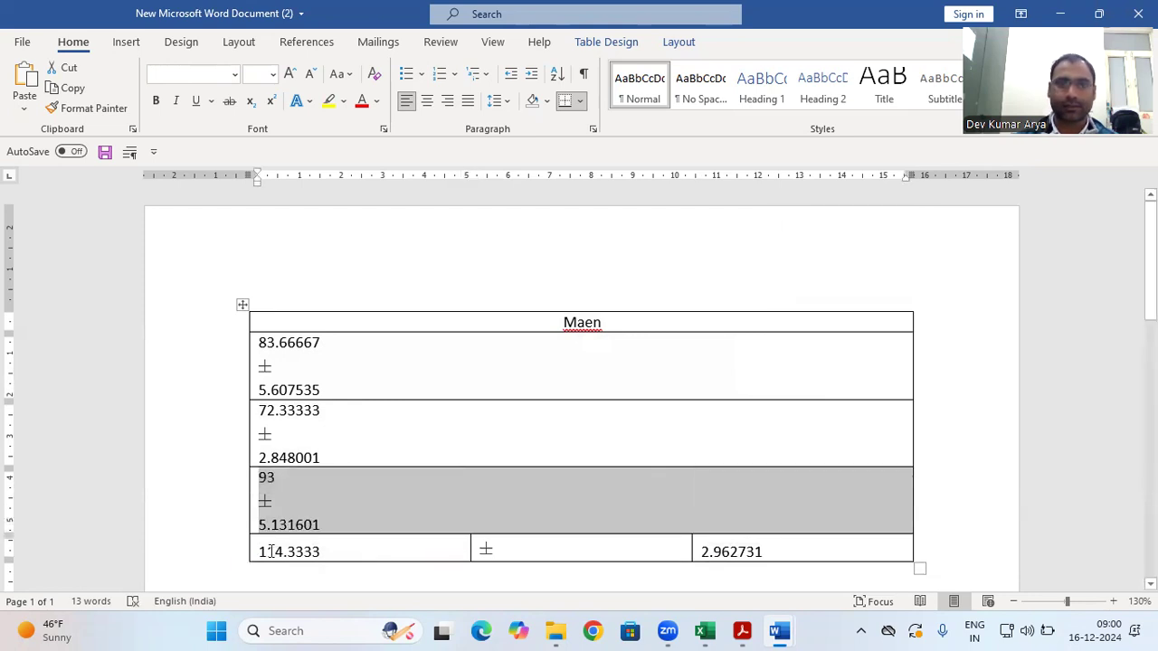
drag(263, 550, 739, 545)
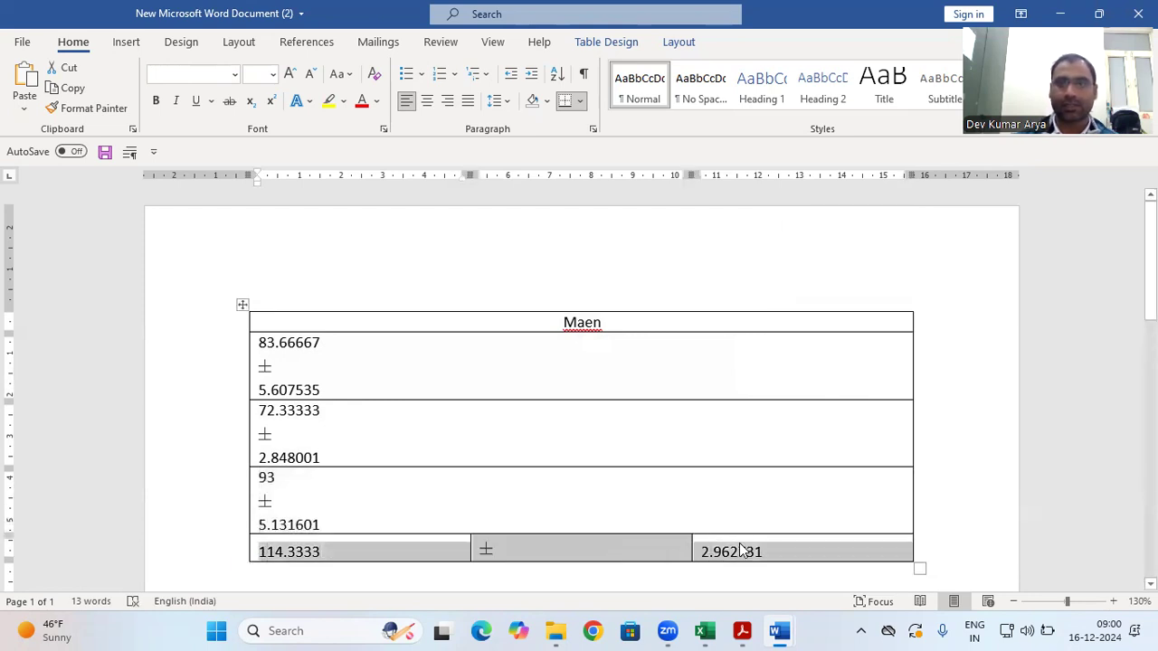
right_click(745, 549)
click(785, 431)
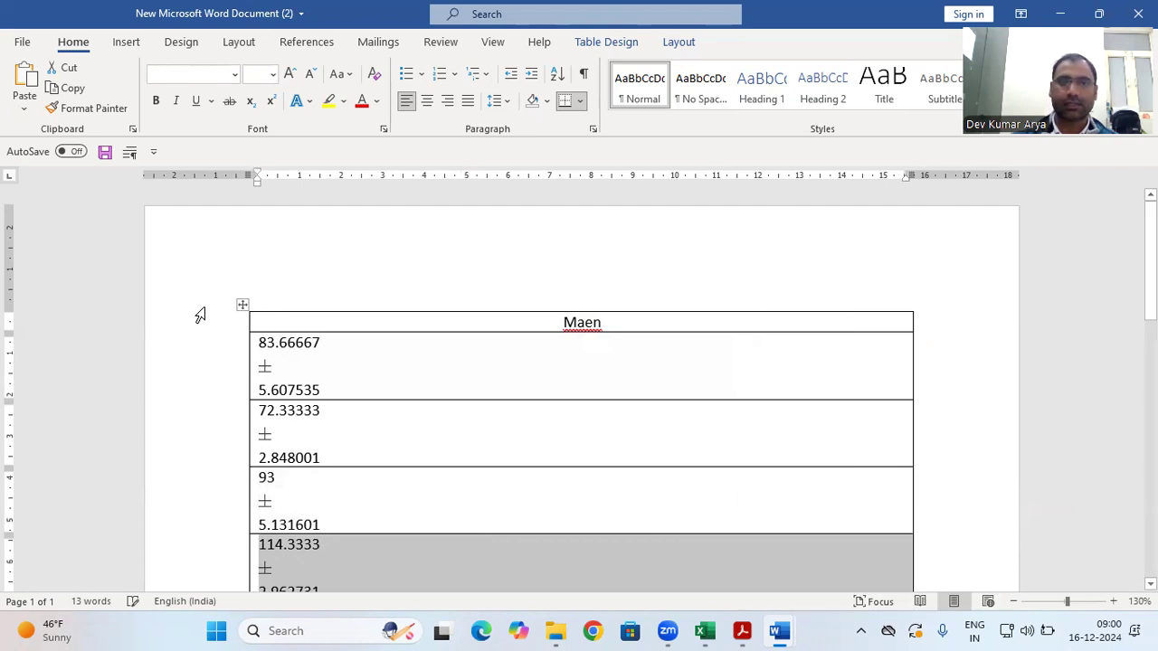
Step: Remove the line breaks in the four merged data cells so each mean, ± sign and SE sits on a single line
click(261, 392)
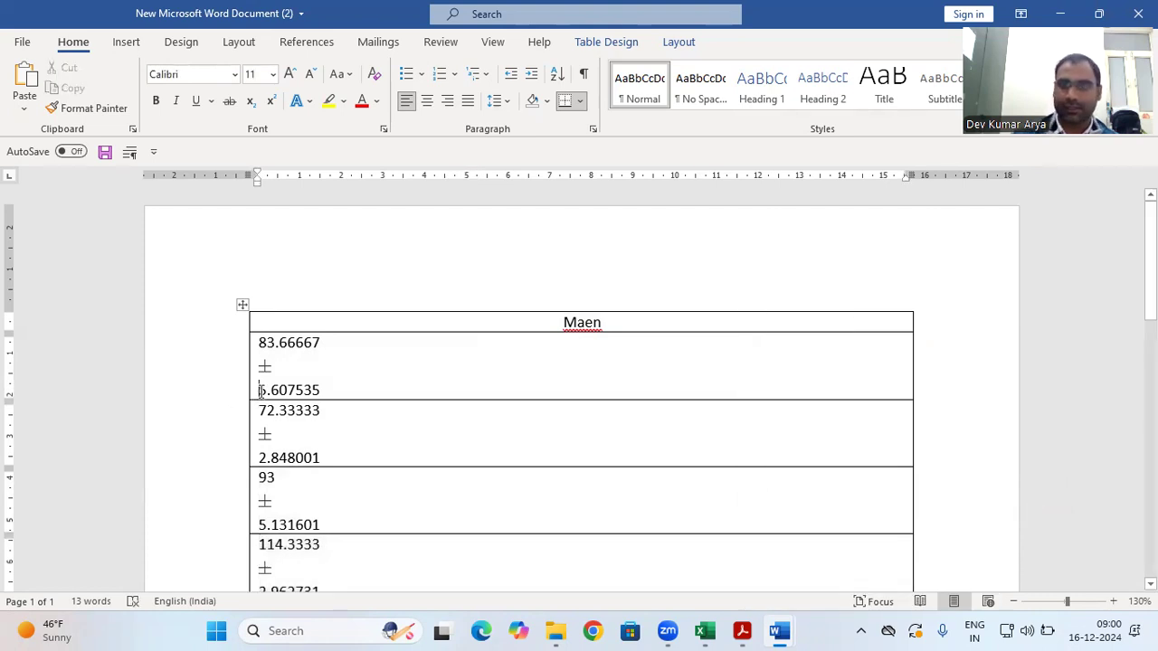
key(BackSpace)
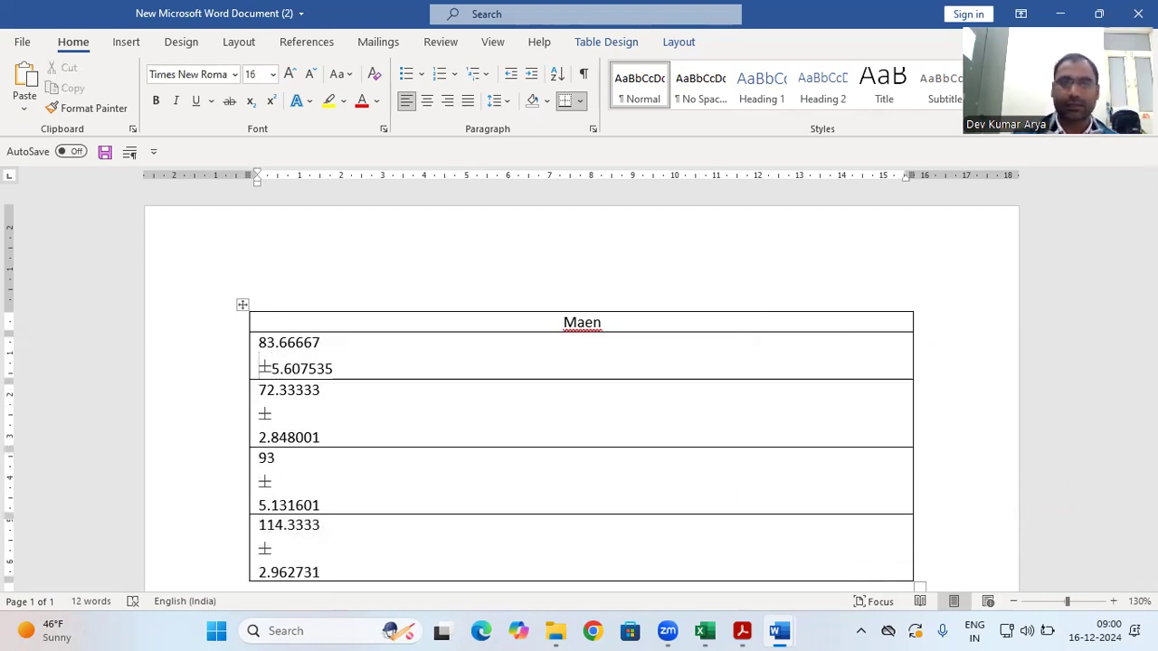
key(BackSpace)
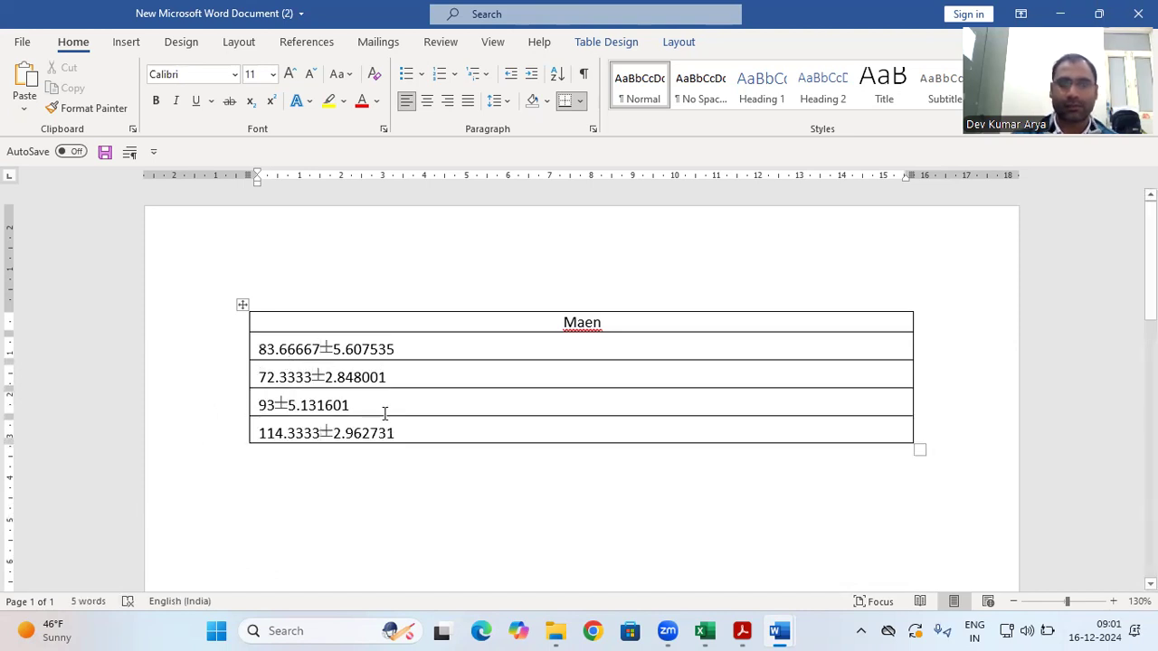
Step: Centre the four mean ± SE entries and narrow the table to about 4.8 cm wide
shift+click(440, 452)
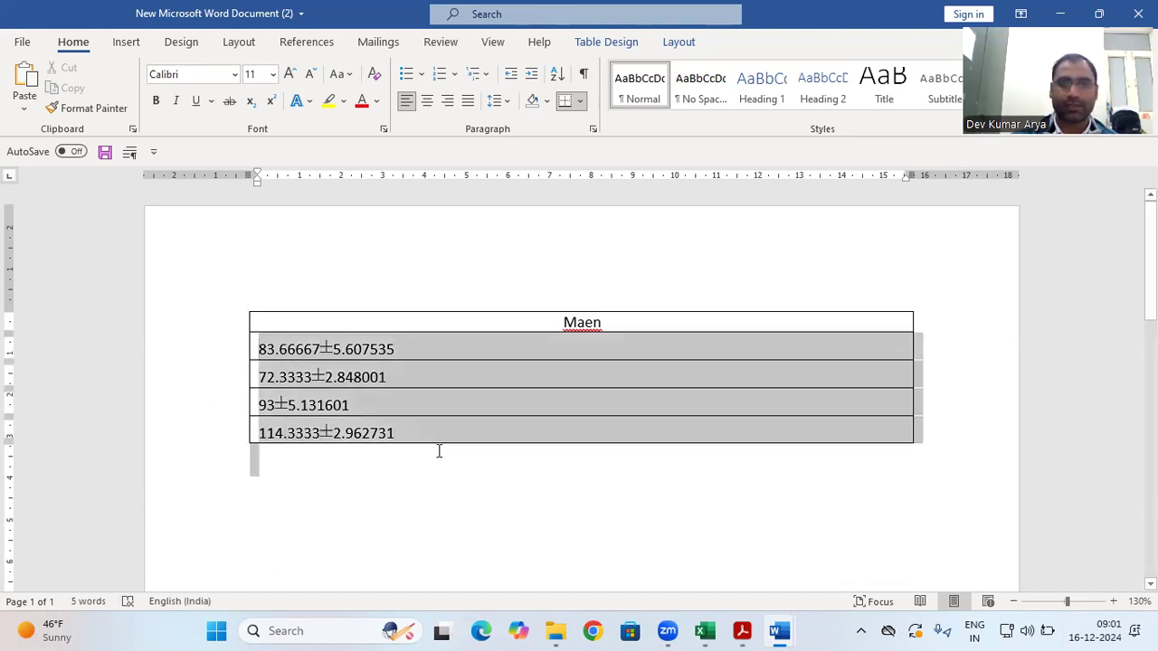
click(427, 101)
drag(918, 344, 449, 328)
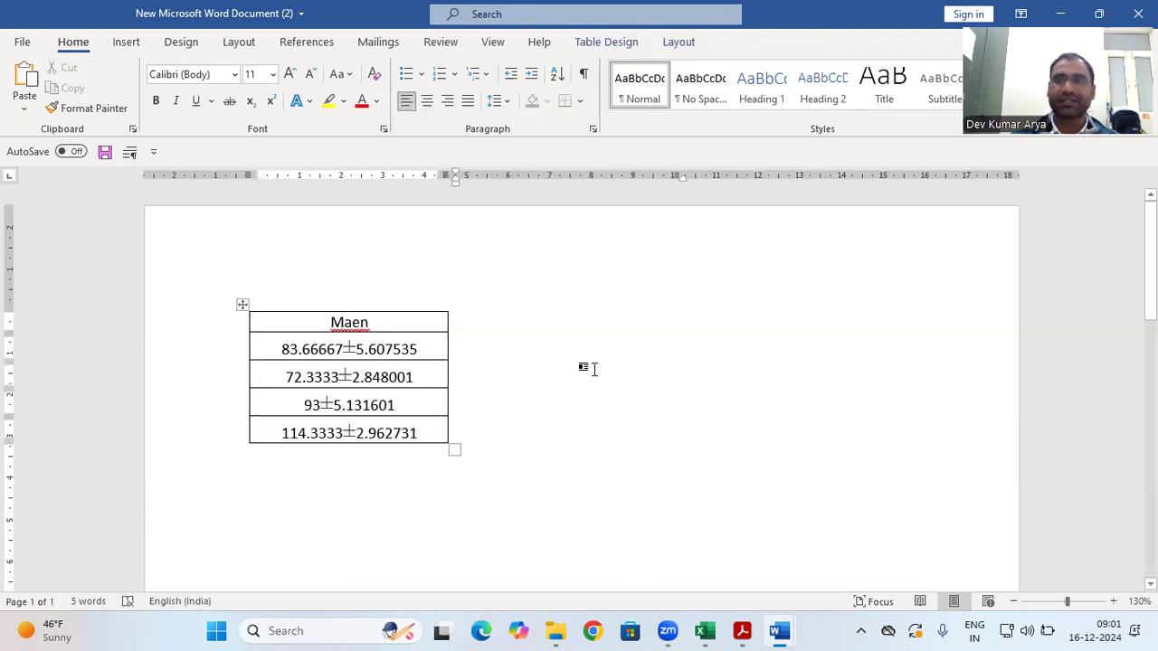